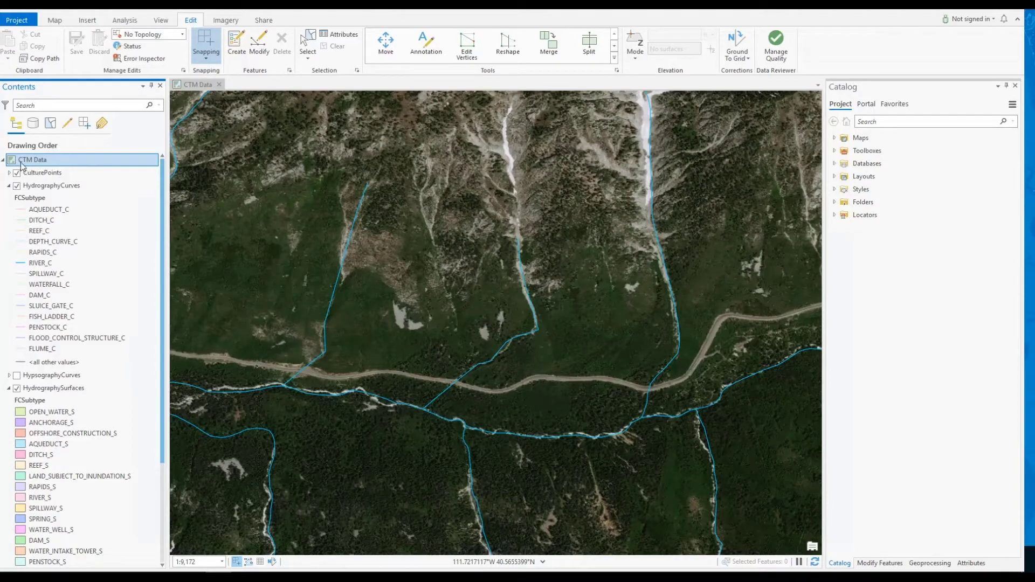
# Step: Open the Attribute Rules view for the HydrographyCurves layer through Design > Attribute Rules
pyautogui.click(47, 188)
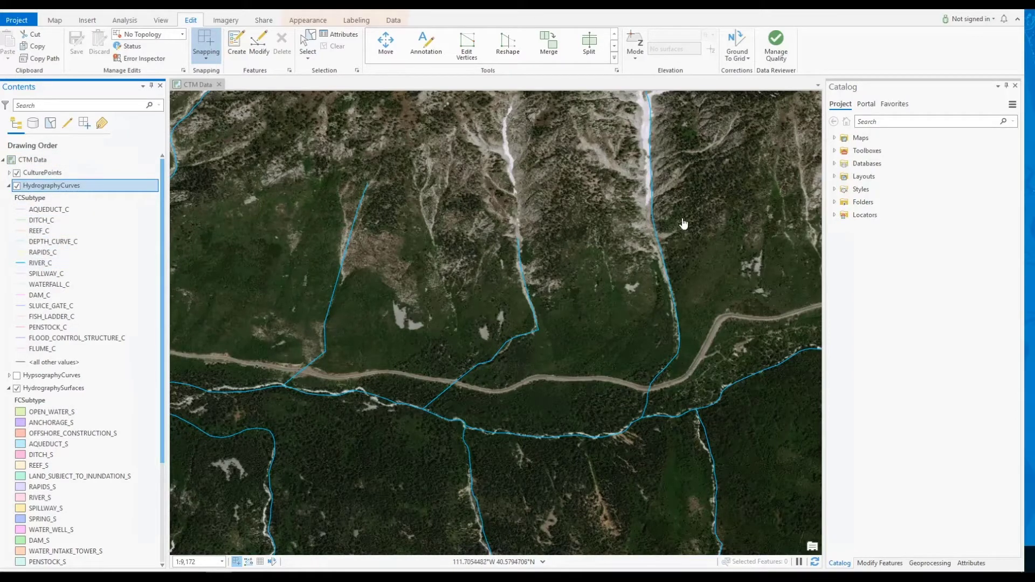
pyautogui.rightClick(115, 191)
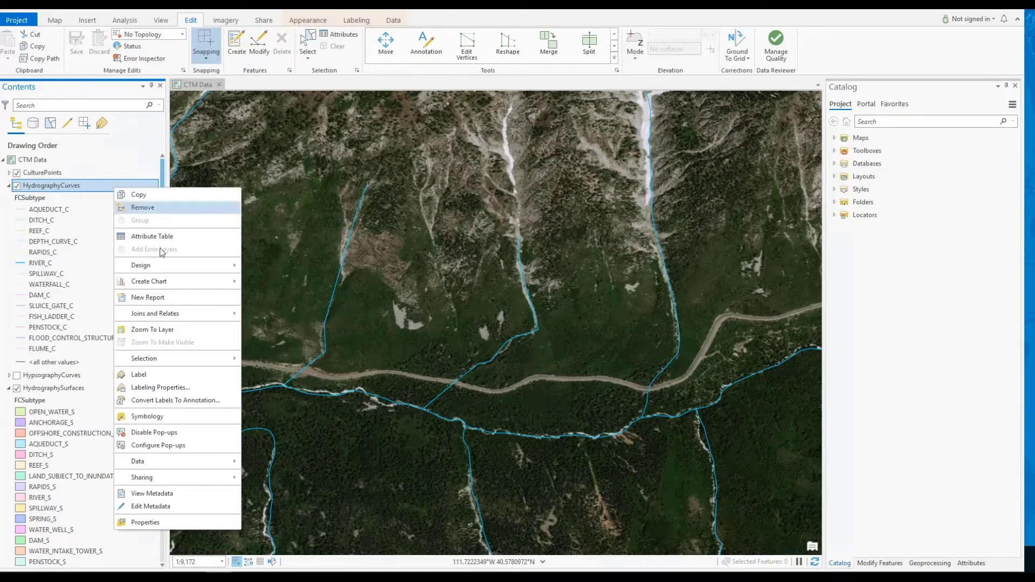
pyautogui.moveTo(161, 264)
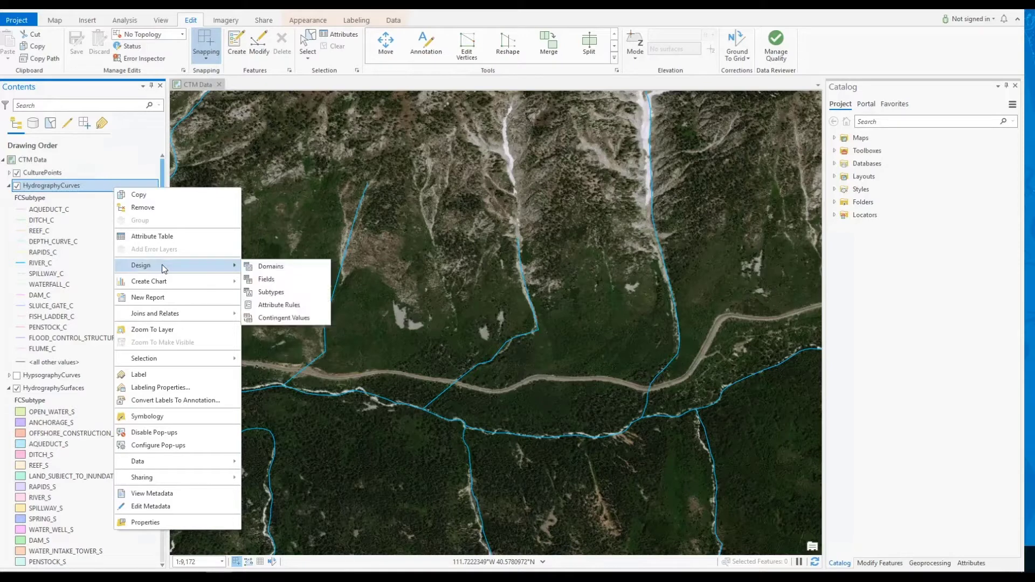
pyautogui.click(279, 305)
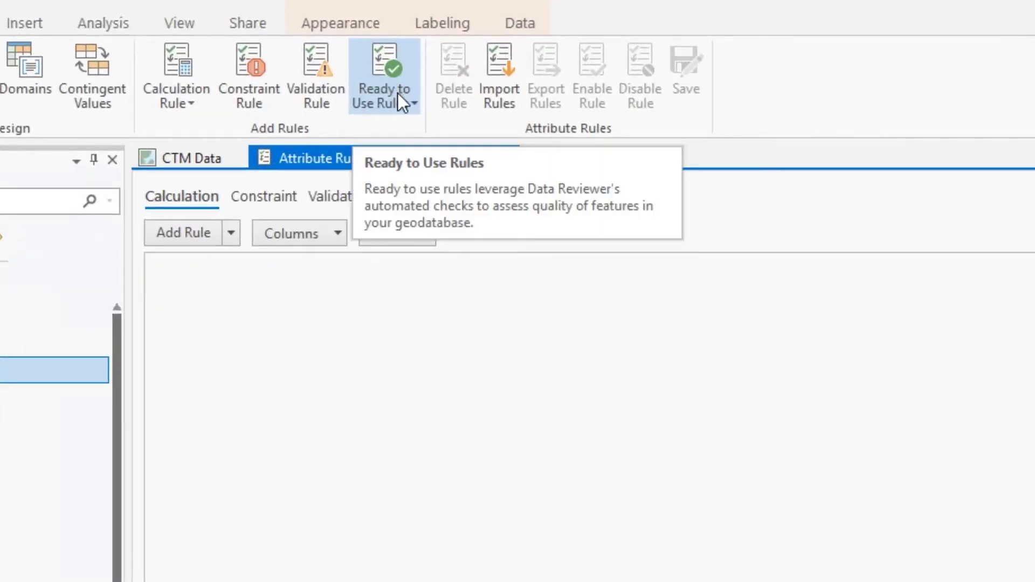
# Step: Add a Cutbacks validation rule named 'Cutbacks Rule- Identify sharp angles' with a pasted description
pyautogui.click(397, 93)
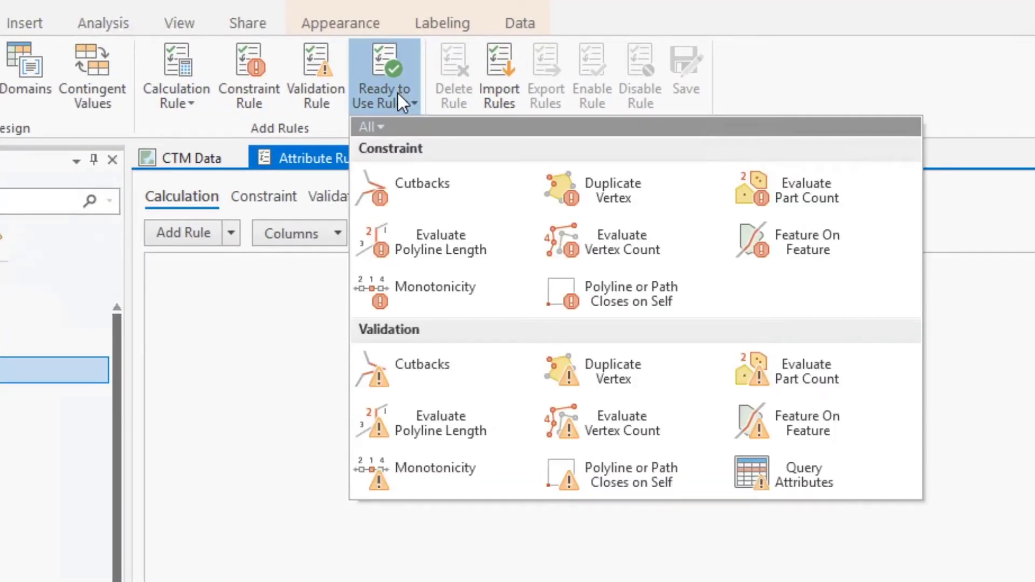
pyautogui.click(469, 365)
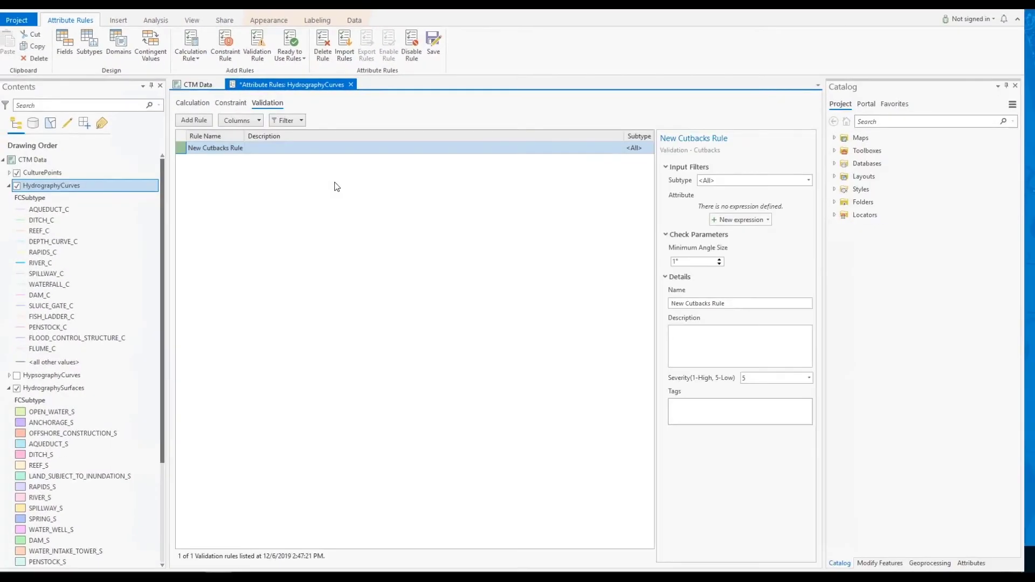
pyautogui.moveTo(654, 342); pyautogui.dragTo(597, 342)
pyautogui.moveTo(627, 303); pyautogui.dragTo(603, 306)
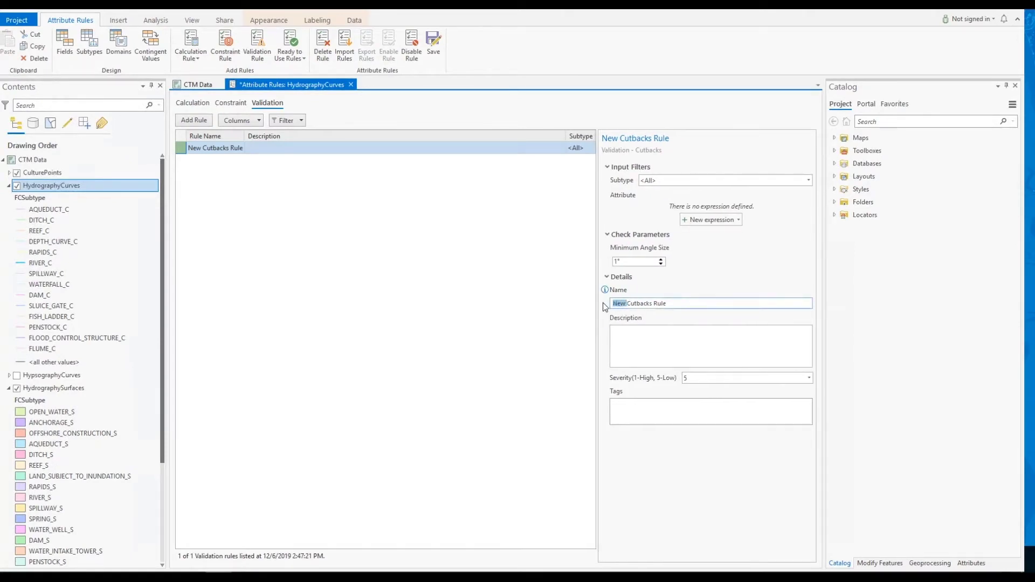
pyautogui.press('BackSpace')
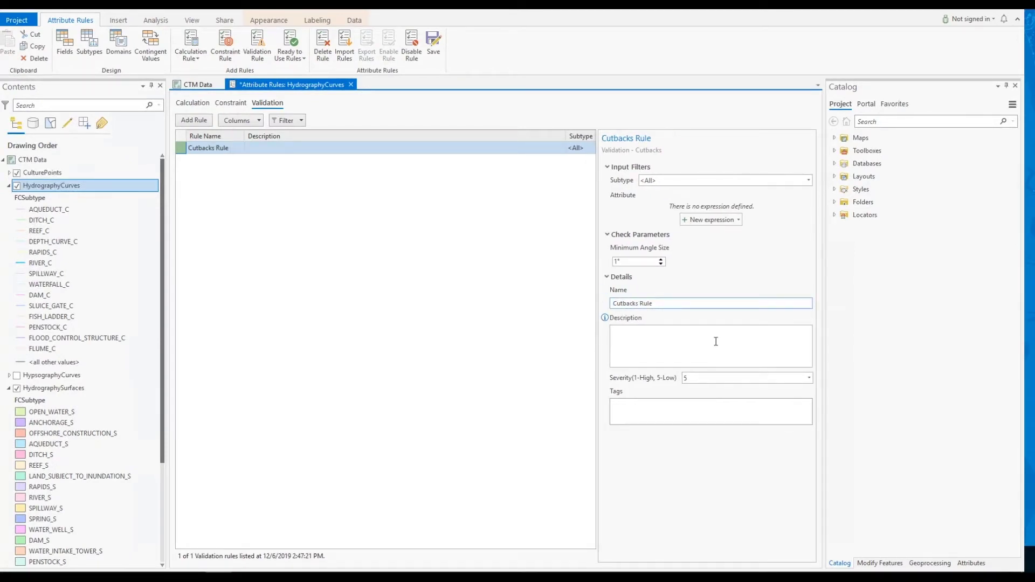
pyautogui.click(667, 304)
pyautogui.write('- Identi')
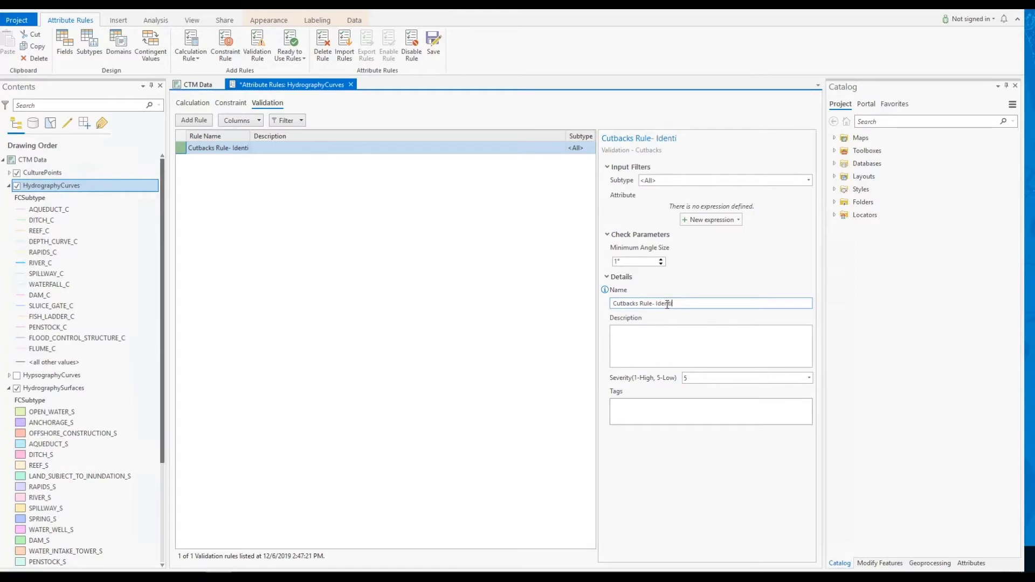
pyautogui.write('fy sharp angles')
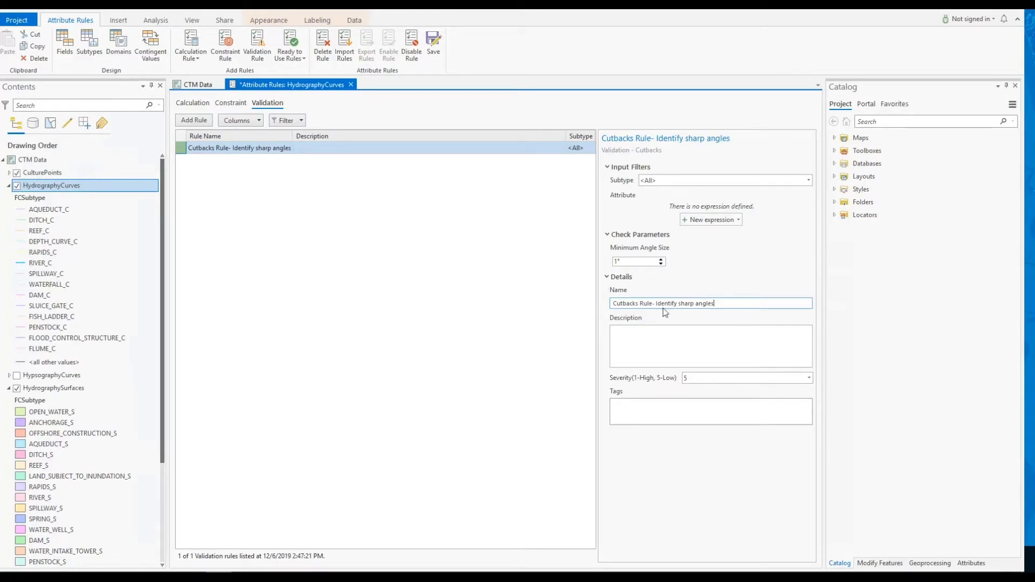
pyautogui.press('Tab')
pyautogui.write('Identify and fix sharp angles of 15 degress or less.')
# Step: Give the Cutbacks rule severity 1, tag Cutbacks and a 15° minimum angle size
pyautogui.click(720, 380)
pyautogui.click(715, 390)
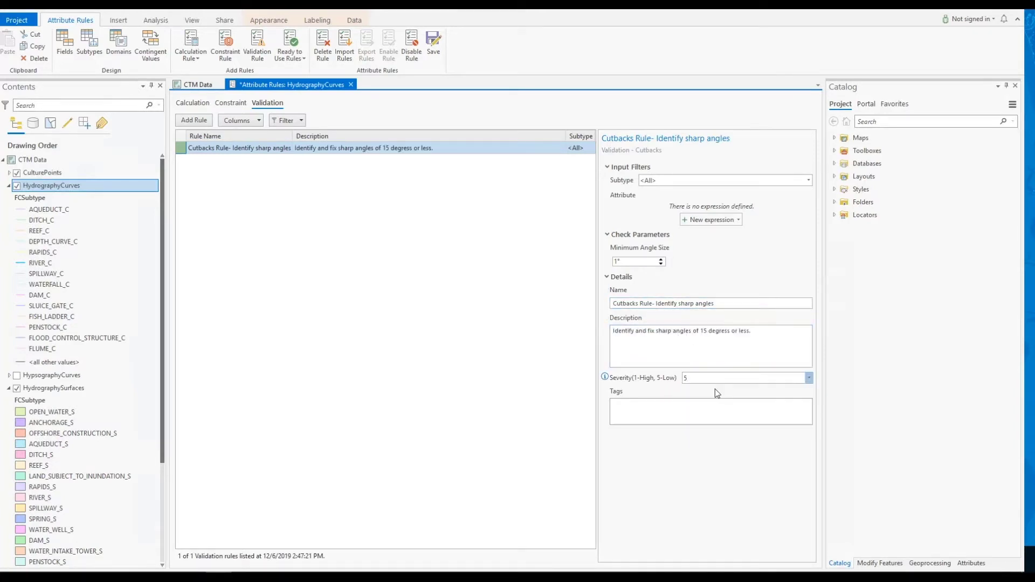
pyautogui.click(635, 409)
pyautogui.write('Cutbacks')
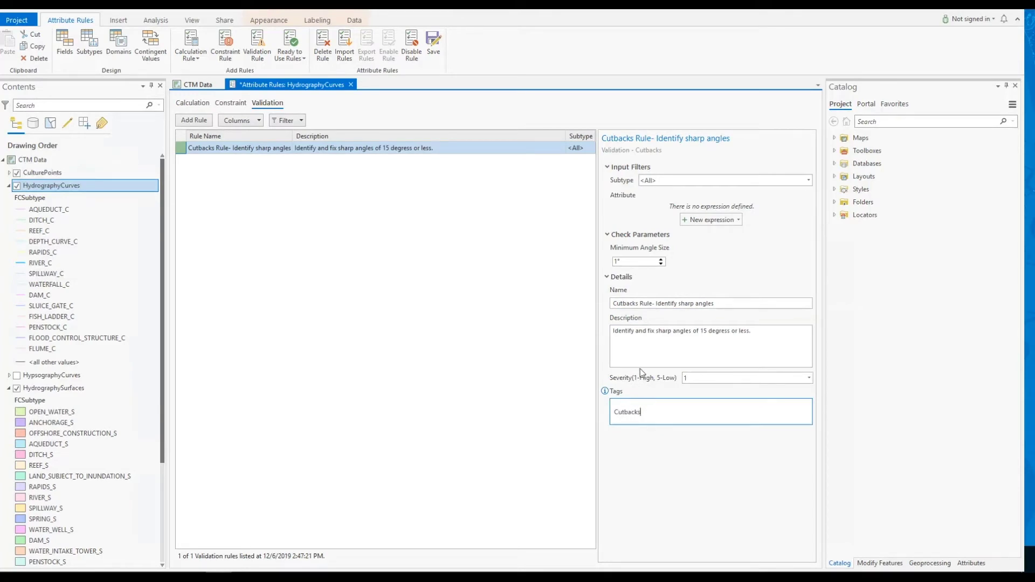
pyautogui.click(614, 262)
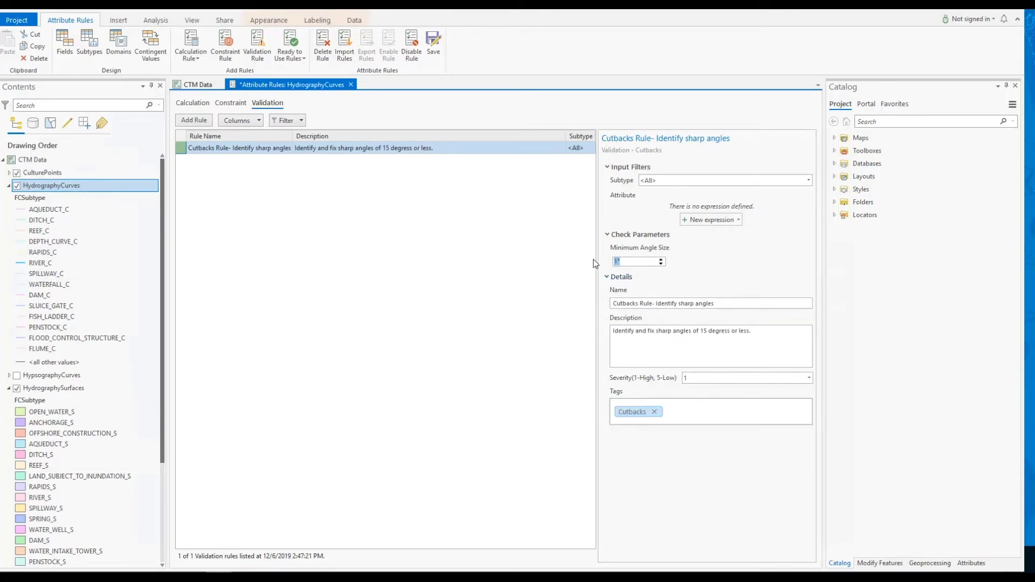
pyautogui.write('15')
pyautogui.click(650, 352)
pyautogui.click(301, 60)
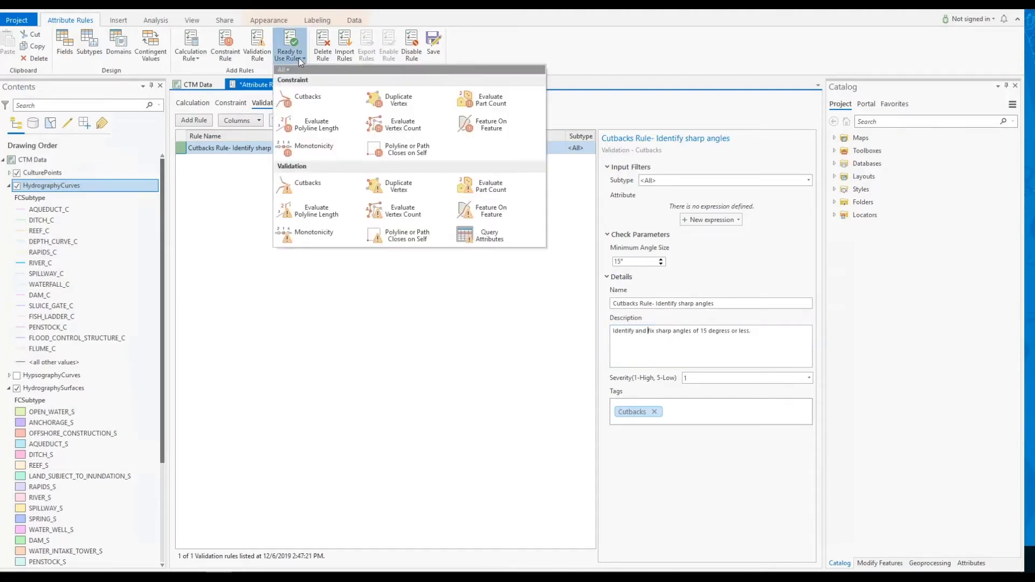
# Step: Add a Monotonicity validation rule named '- Identify wrong elevation values' with a pasted description
pyautogui.click(315, 233)
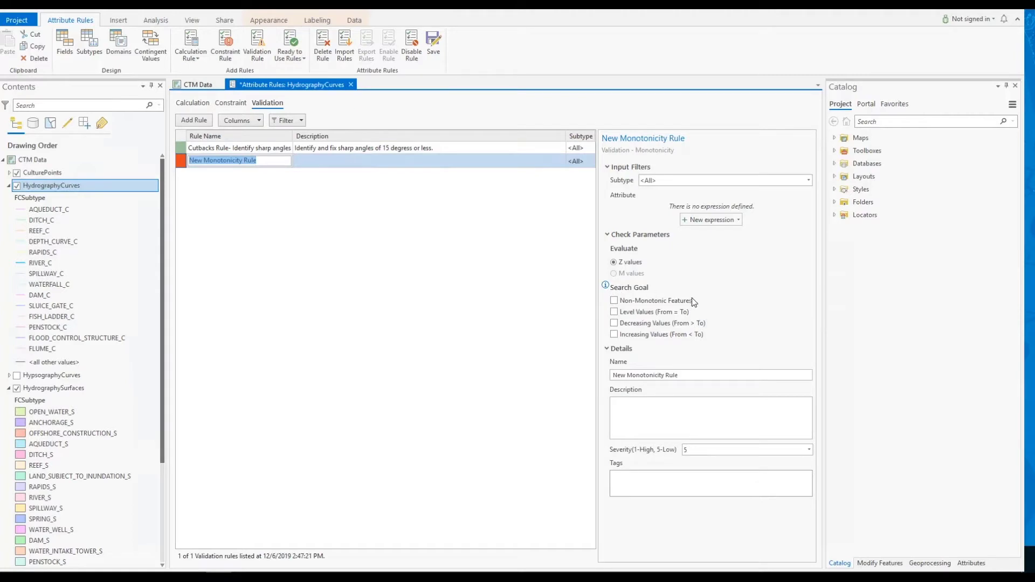
pyautogui.doubleClick(619, 375)
pyautogui.press('Delete')
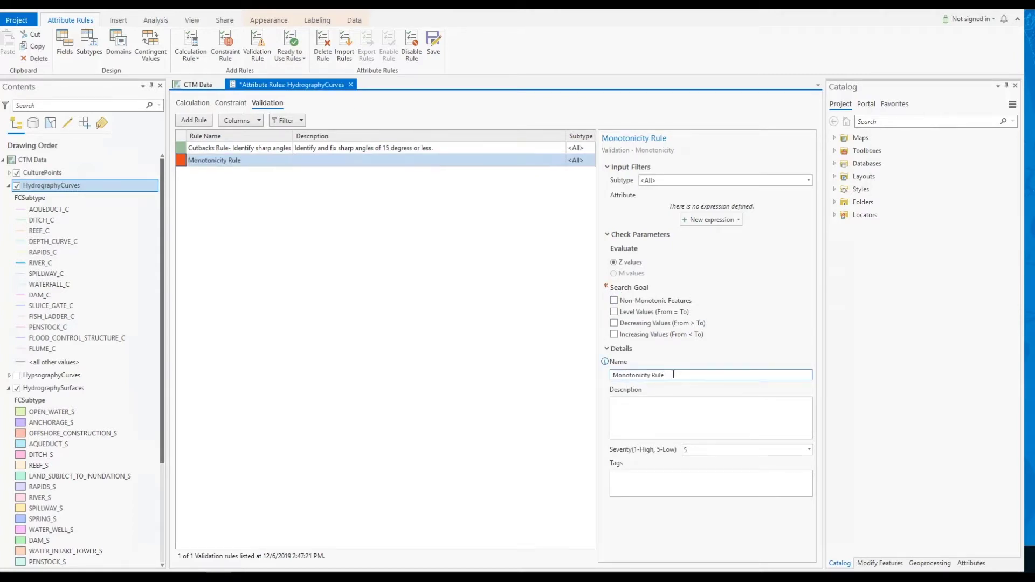
pyautogui.write('- Identify wrong elevation values')
pyautogui.click(645, 406)
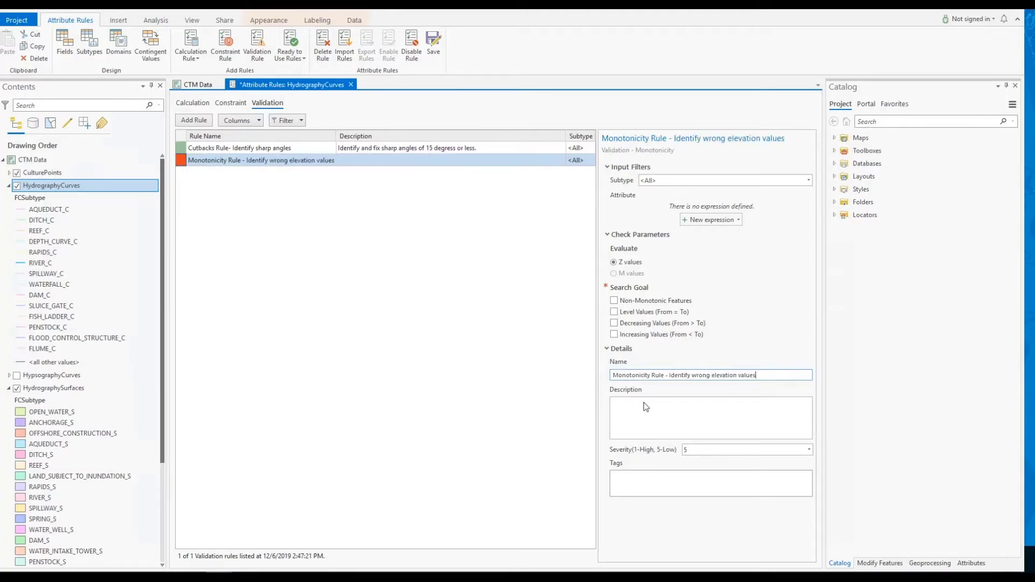
pyautogui.write('Identify and fix hydrographic features without appropriate sequence of elevation values (Non-monotonic features)')
# Step: Set the Monotonicity rule to severity 1, tag Monotonicity, and check Non-Monotonic Features
pyautogui.click(691, 451)
pyautogui.click(695, 463)
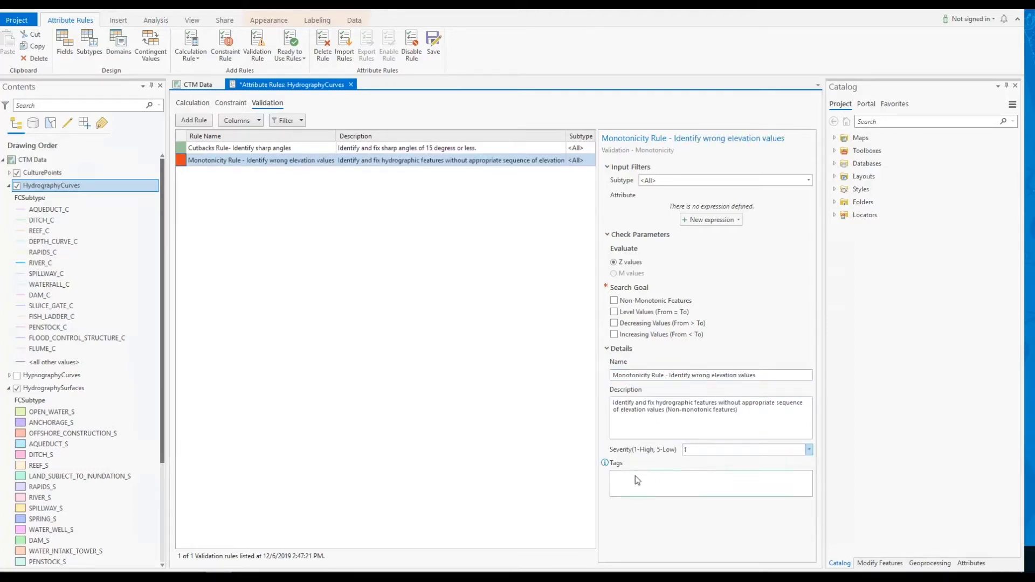
pyautogui.click(632, 481)
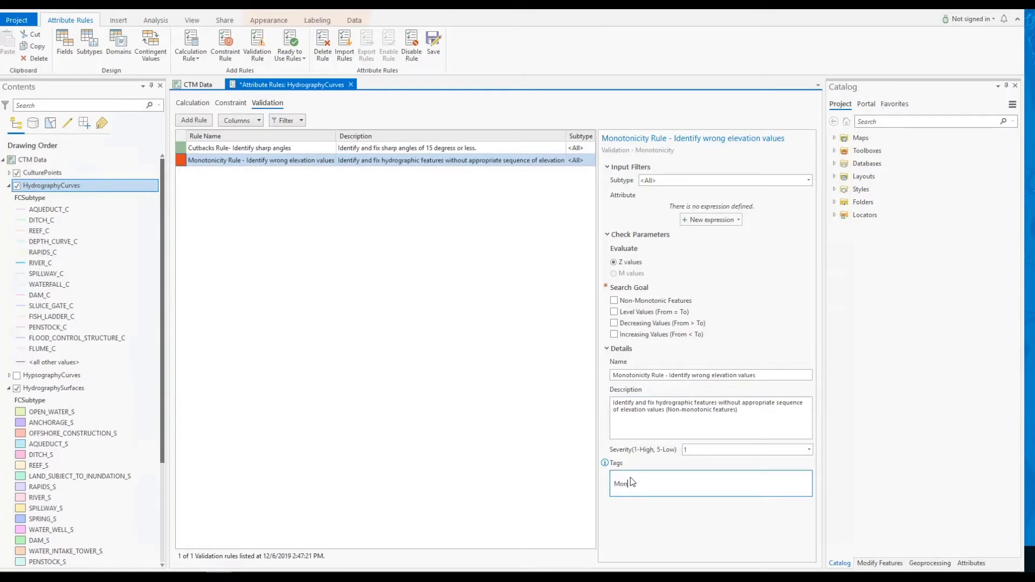
pyautogui.write('Monotonicity')
pyautogui.click(615, 300)
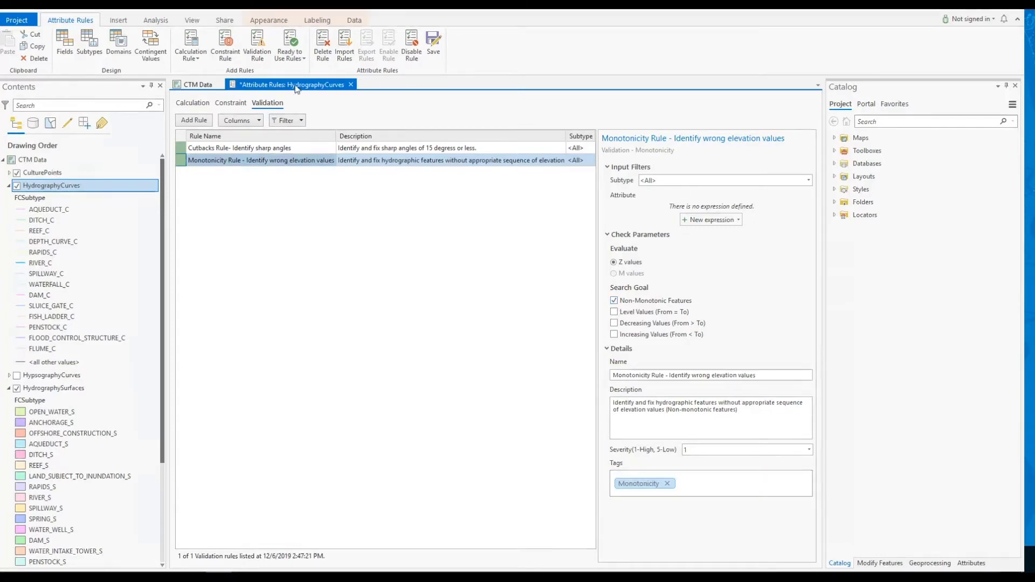
# Step: Add a Query Attributes validation rule named '- F_CODE set as NULL' with a pasted description
pyautogui.click(290, 58)
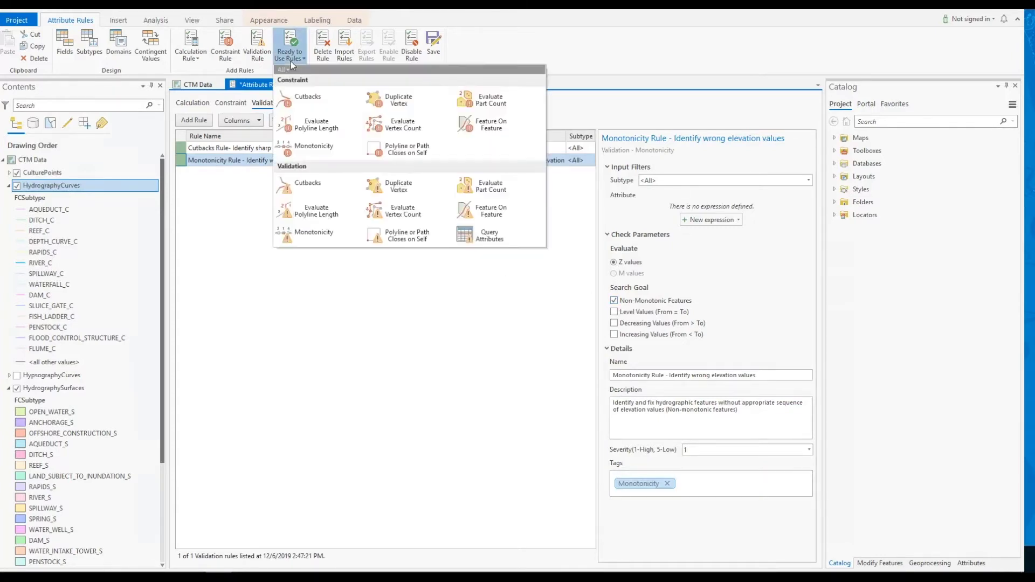
pyautogui.click(488, 238)
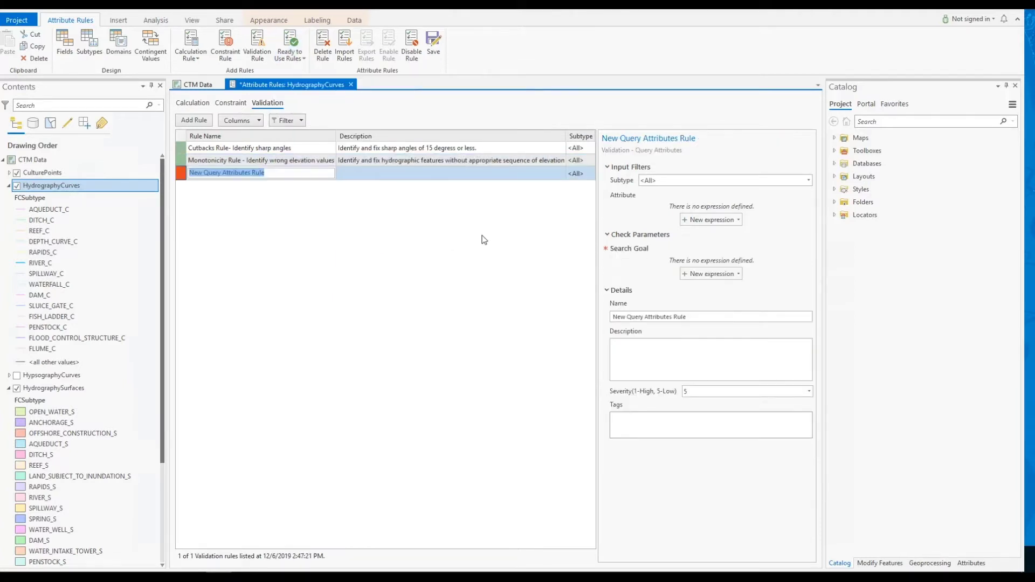
pyautogui.moveTo(627, 319); pyautogui.dragTo(595, 311)
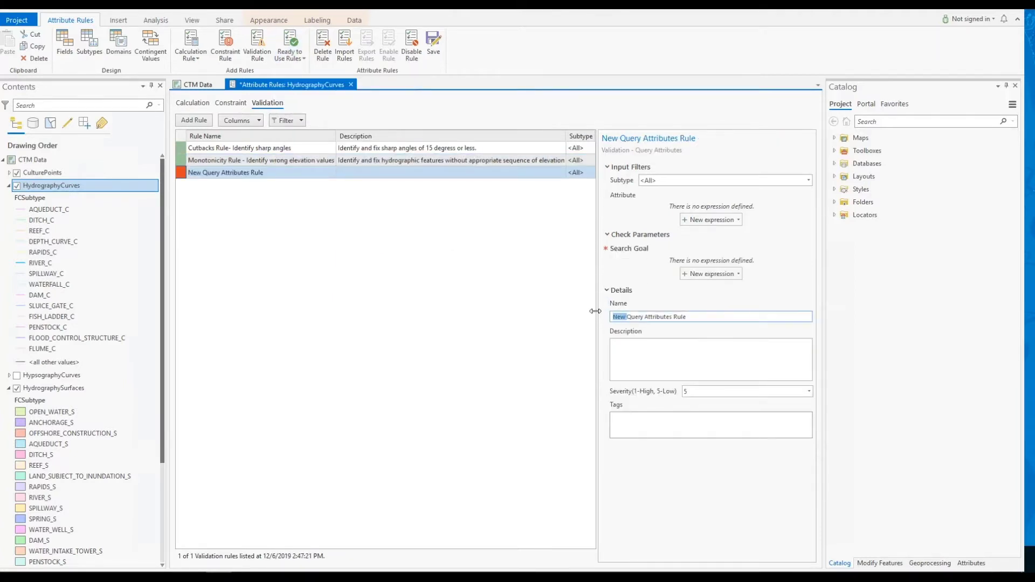
pyautogui.press('Delete')
pyautogui.click(683, 317)
pyautogui.write('-')
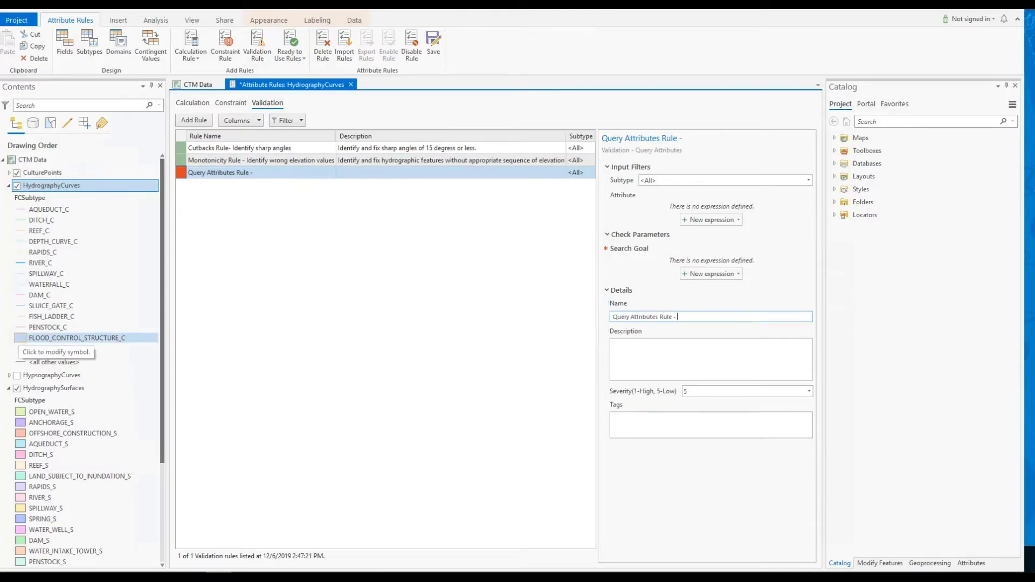
pyautogui.write('F_CODE set as NULL')
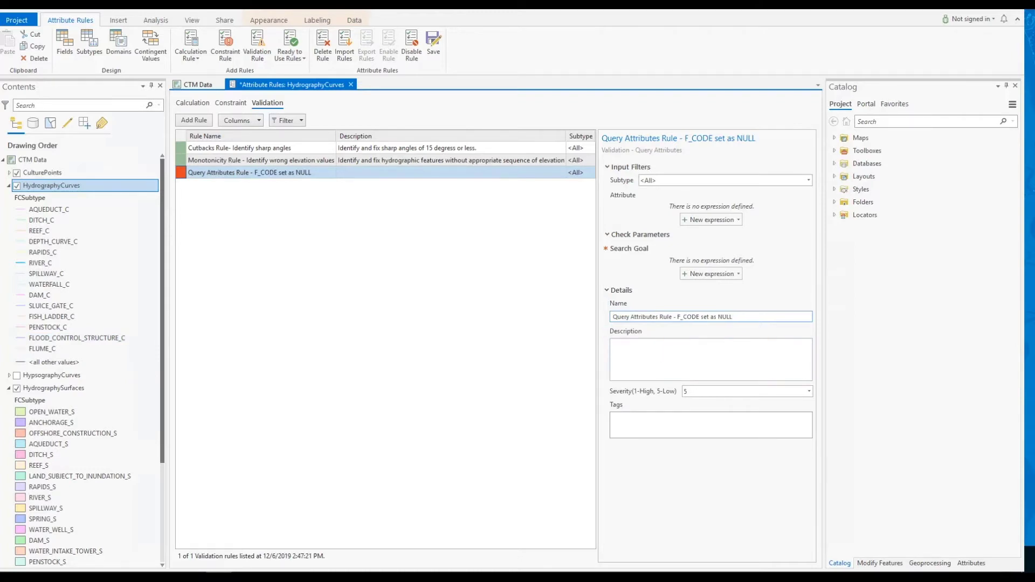
pyautogui.click(672, 360)
pyautogui.write('Identify and fix features with F_CODE set as NULL')
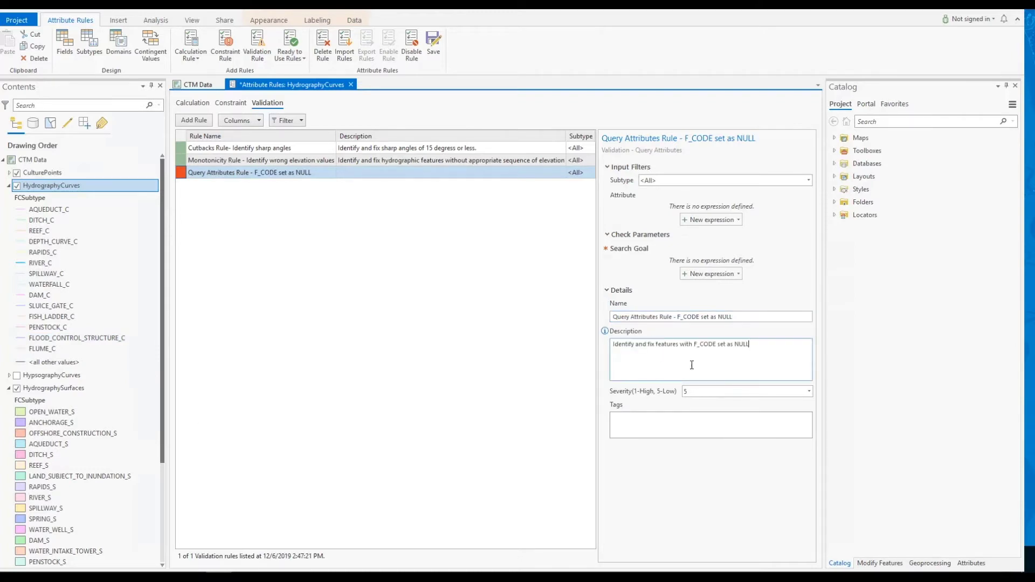
# Step: Give the F_CODE rule severity 1 and tag F_CODE
pyautogui.click(705, 392)
pyautogui.click(703, 400)
pyautogui.click(649, 425)
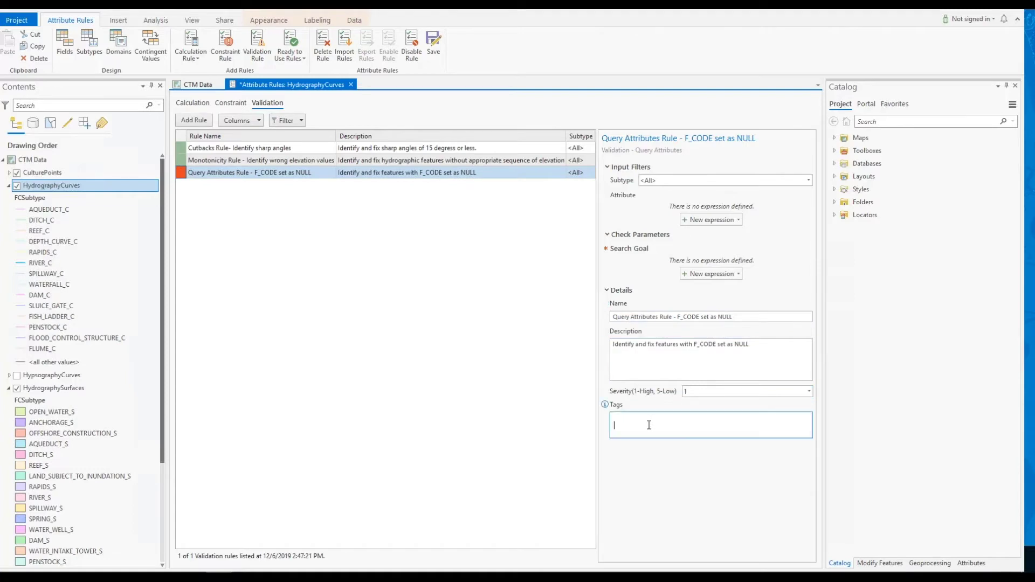
pyautogui.write('F_CODE')
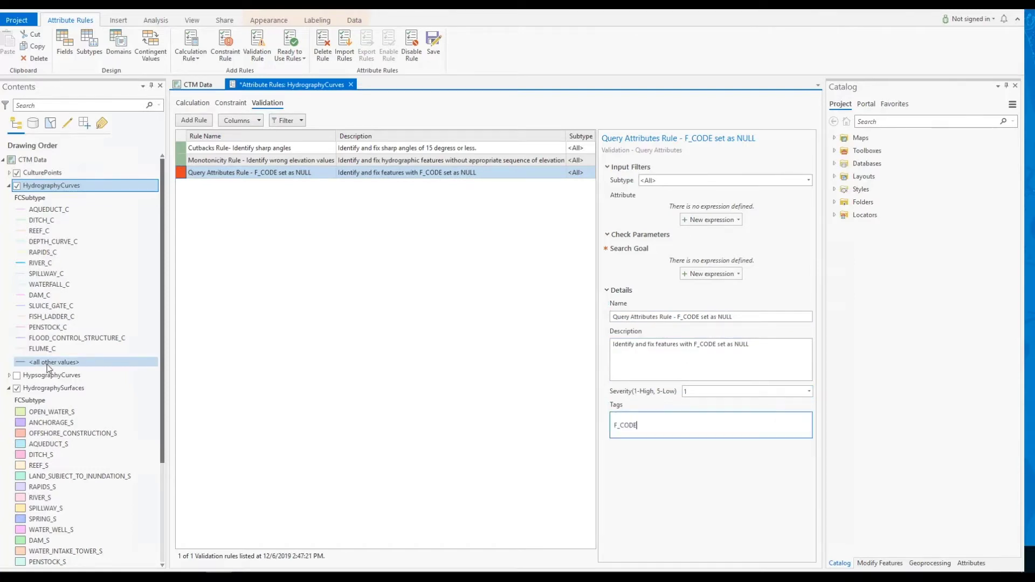
# Step: Set the rule's where clause to Feature Code is null, apply it, and save the attribute rules
pyautogui.click(734, 274)
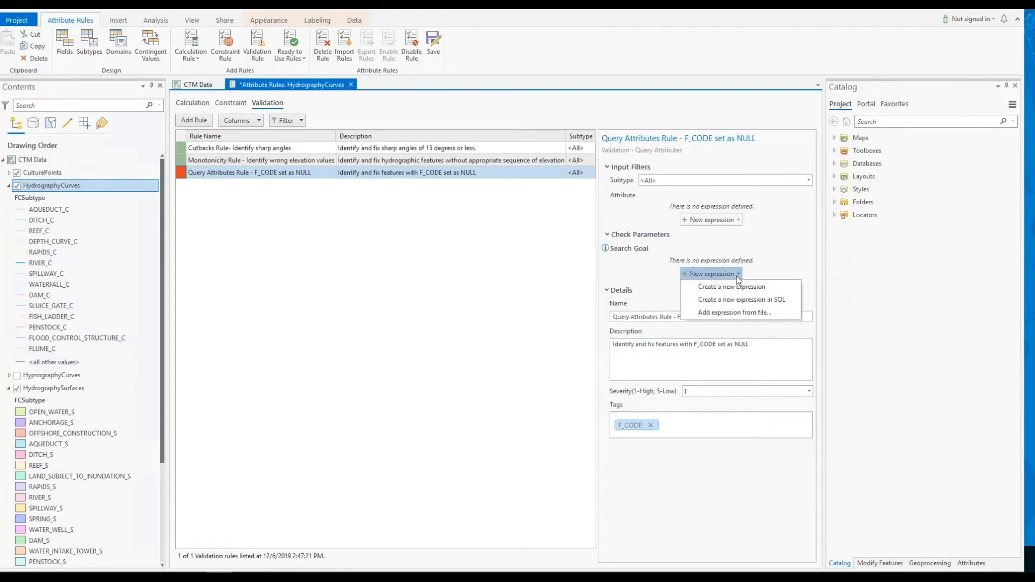
pyautogui.click(737, 288)
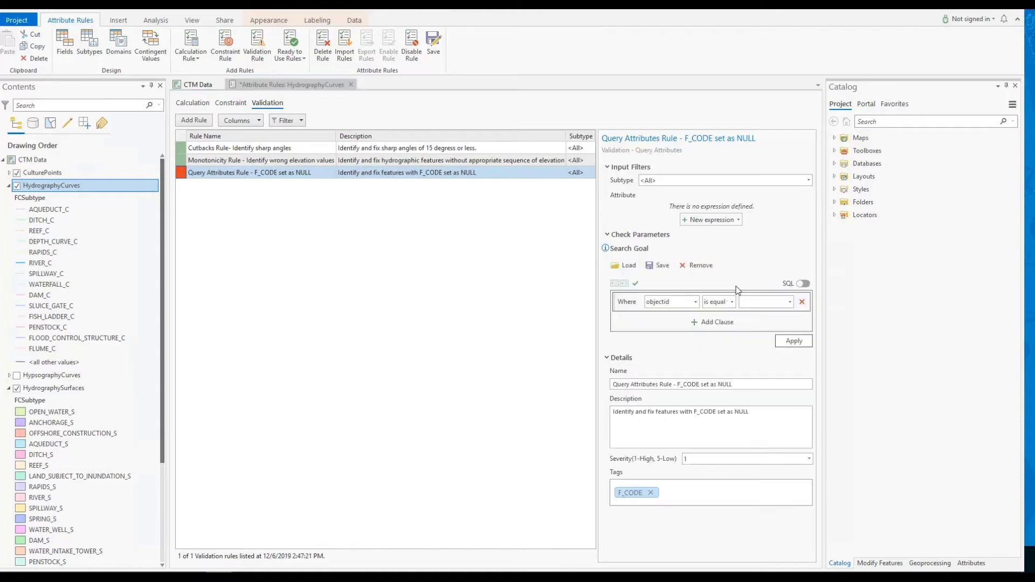
pyautogui.click(696, 302)
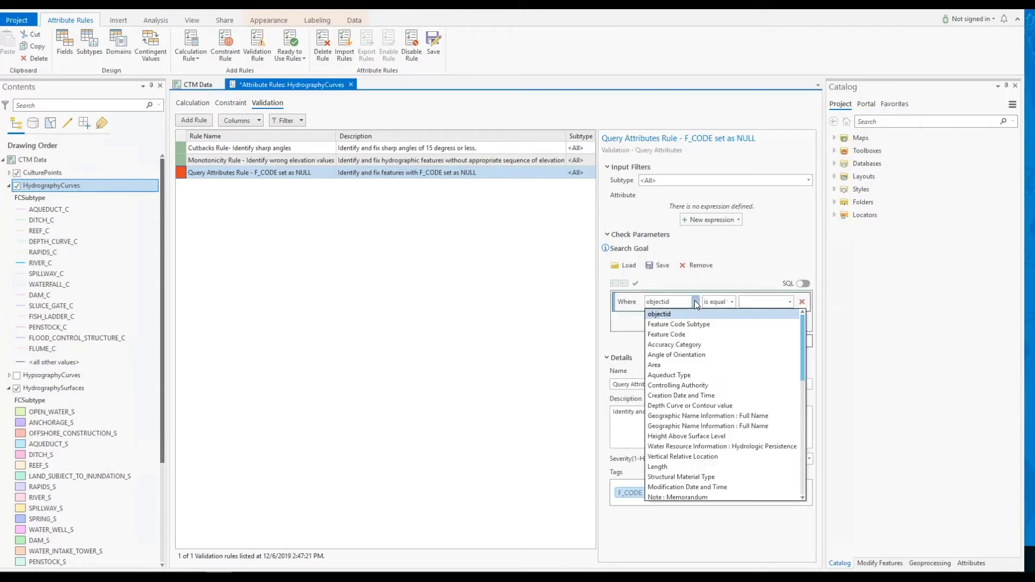
pyautogui.click(687, 336)
pyautogui.click(732, 302)
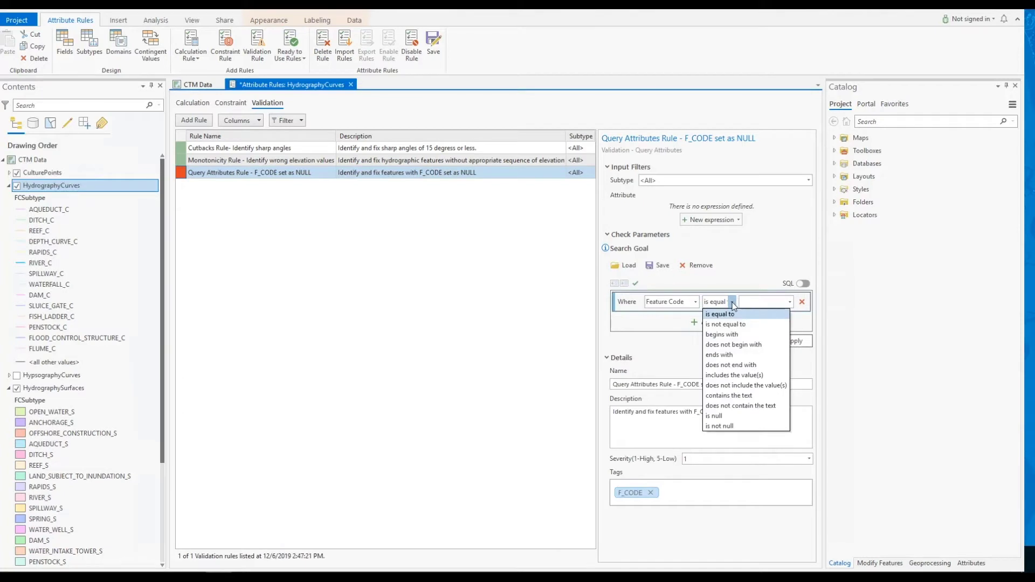
pyautogui.click(726, 417)
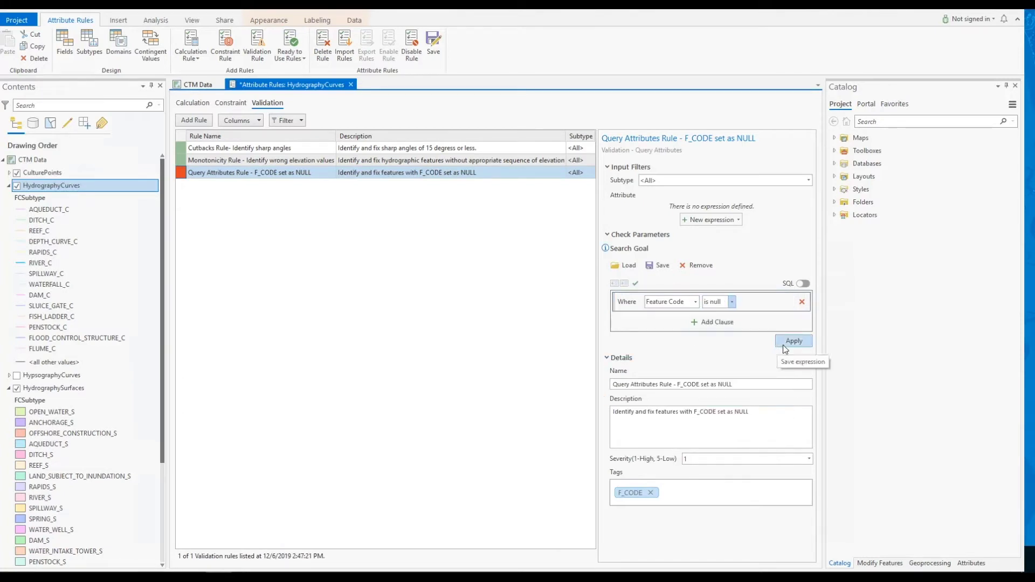
pyautogui.click(788, 345)
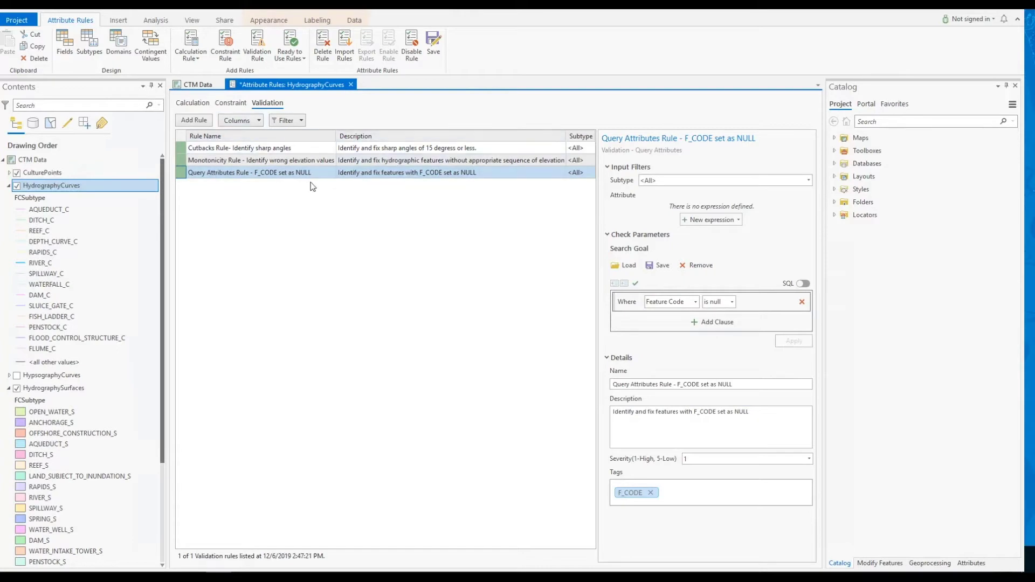
pyautogui.click(433, 52)
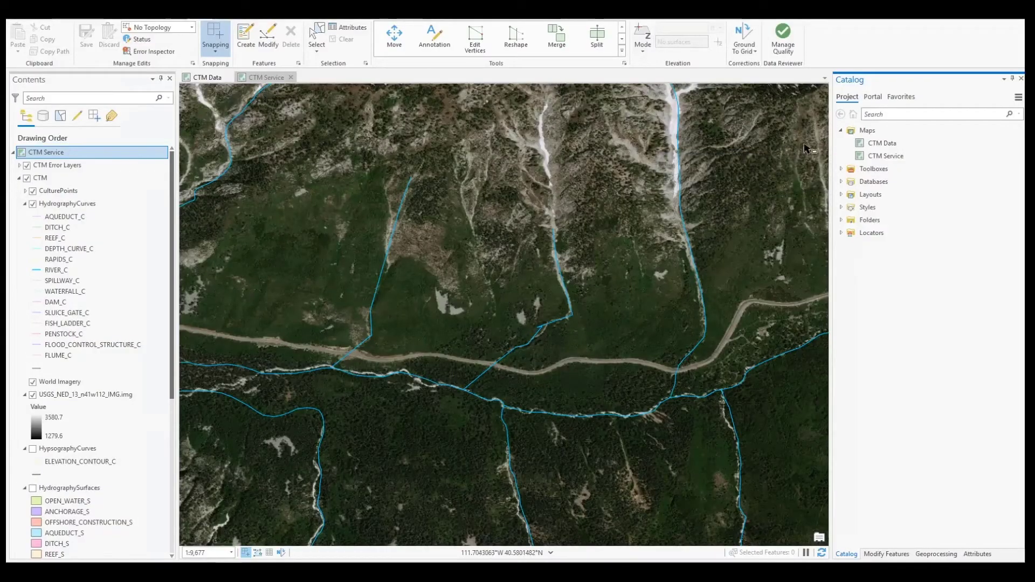
# Step: Browse the Portal content in Catalog and open the Error Inspector for the CTM Service map
pyautogui.click(872, 99)
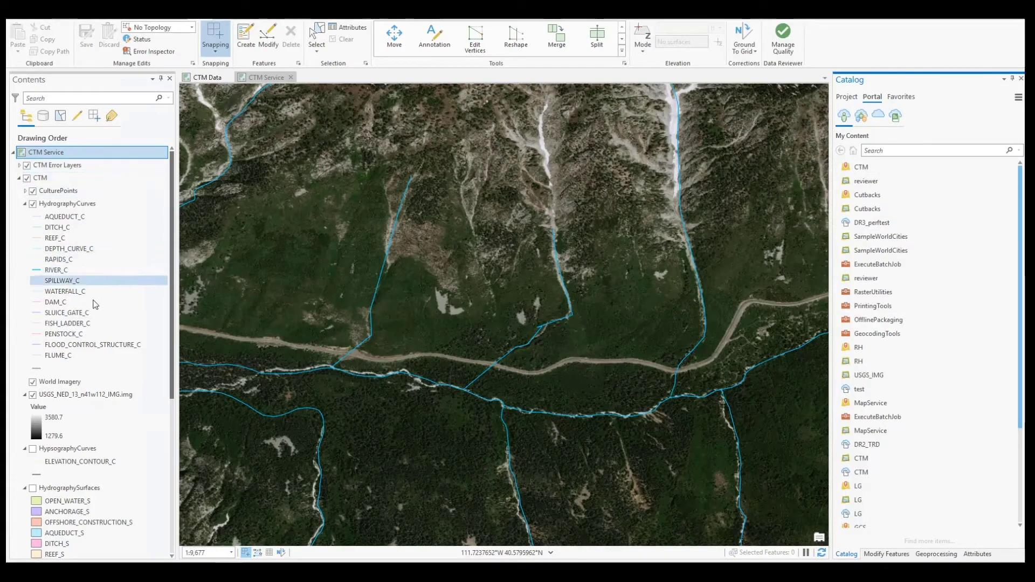
pyautogui.click(86, 270)
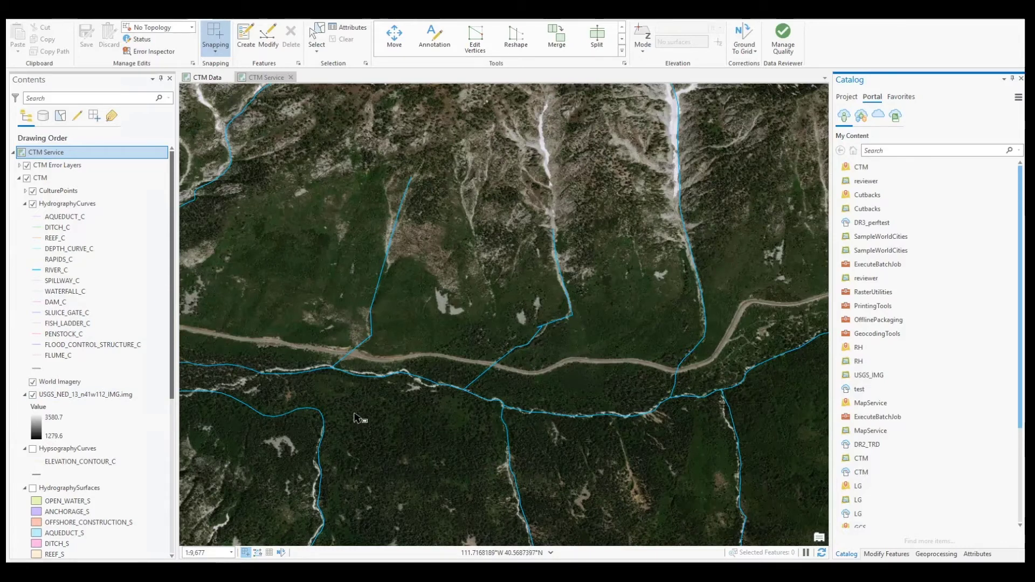
pyautogui.click(153, 53)
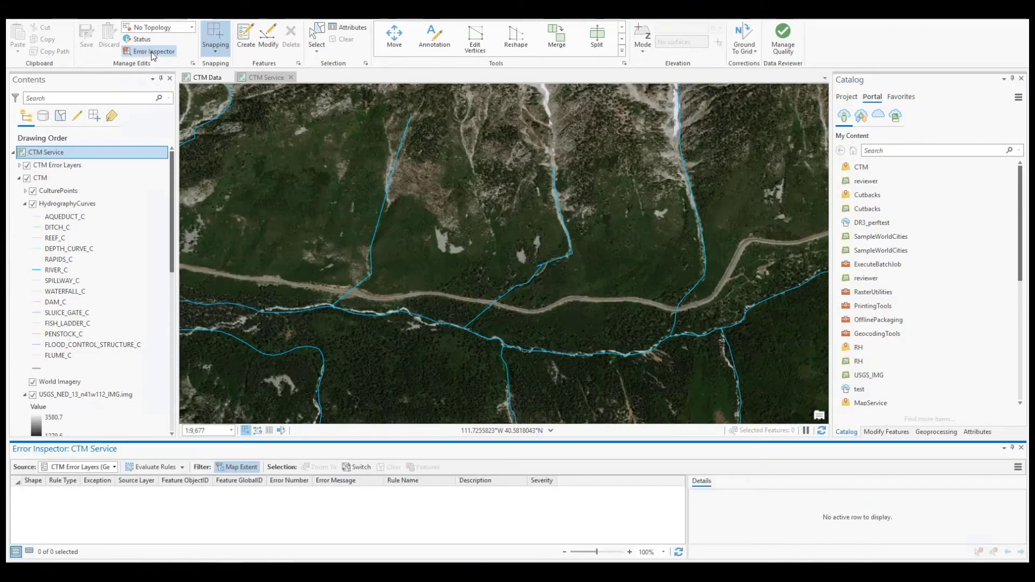
# Step: Evaluate the rules with Batch Calculation excluded and show each error's phase and status
pyautogui.click(846, 97)
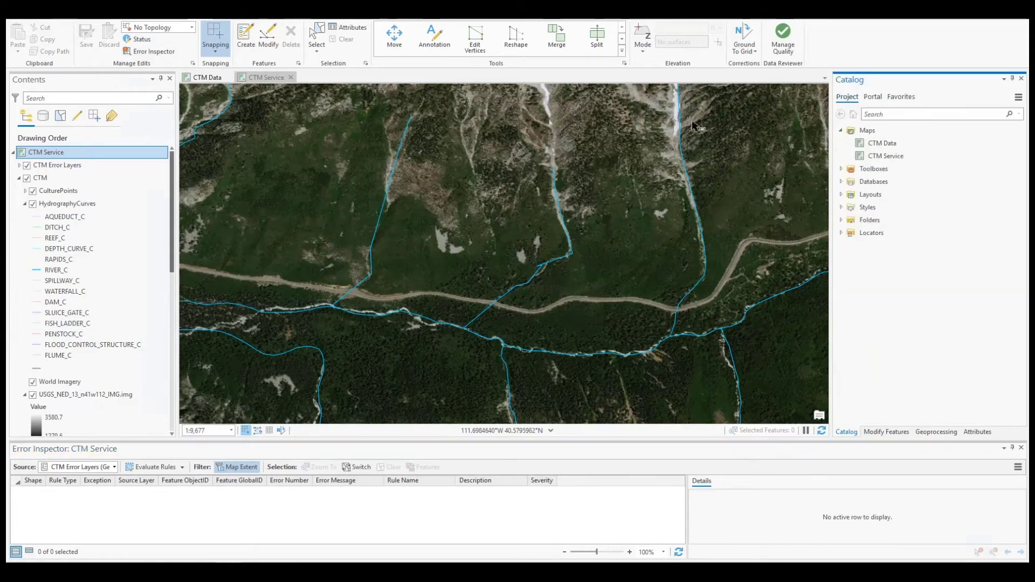
pyautogui.click(183, 467)
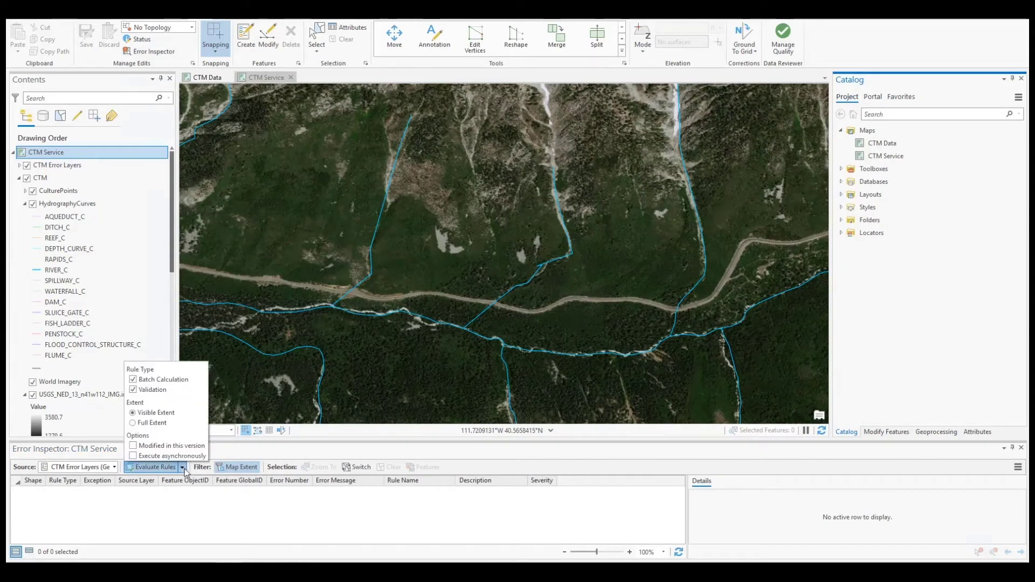
pyautogui.click(151, 380)
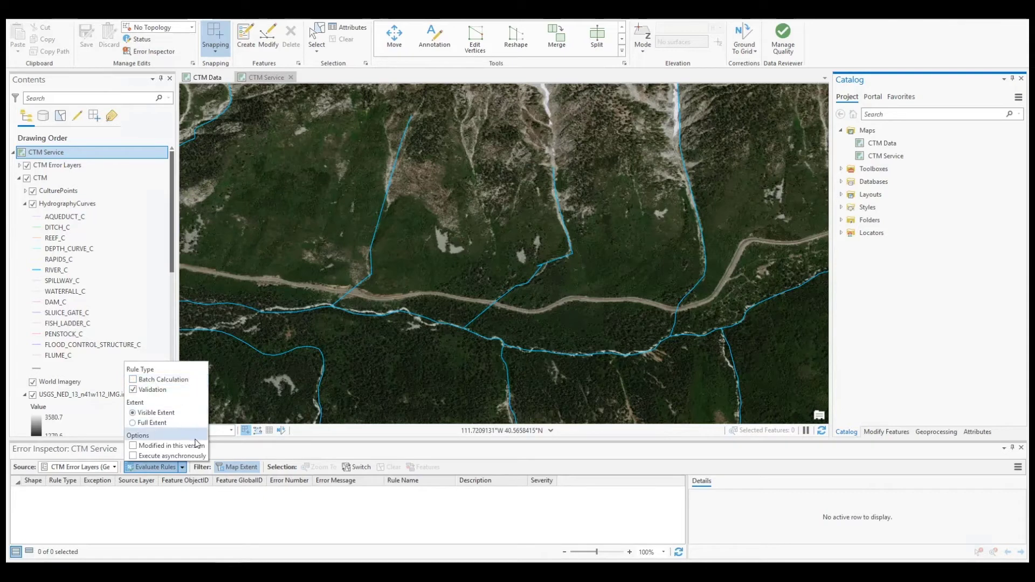
pyautogui.click(155, 466)
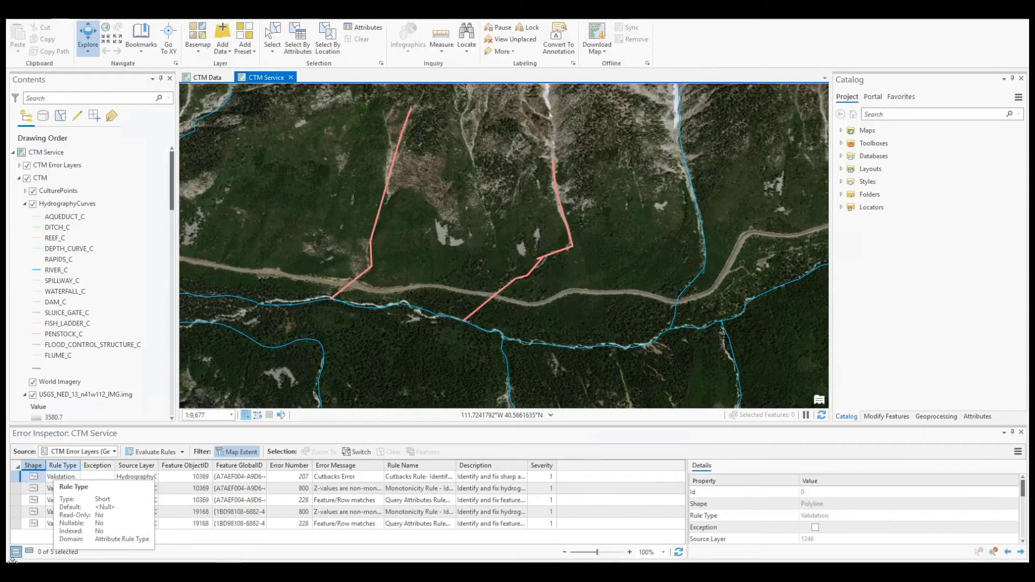
pyautogui.click(237, 539)
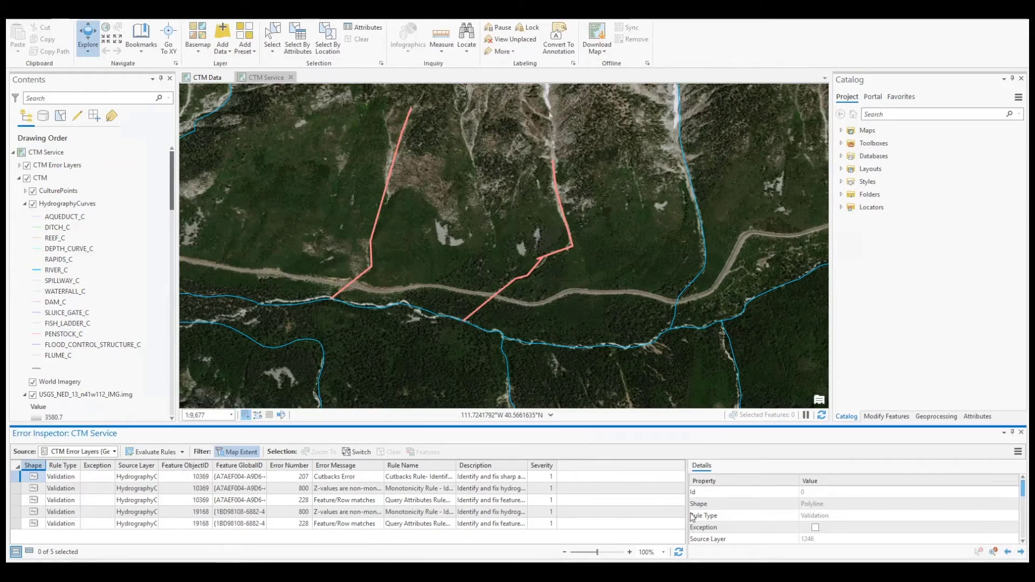
pyautogui.click(1017, 452)
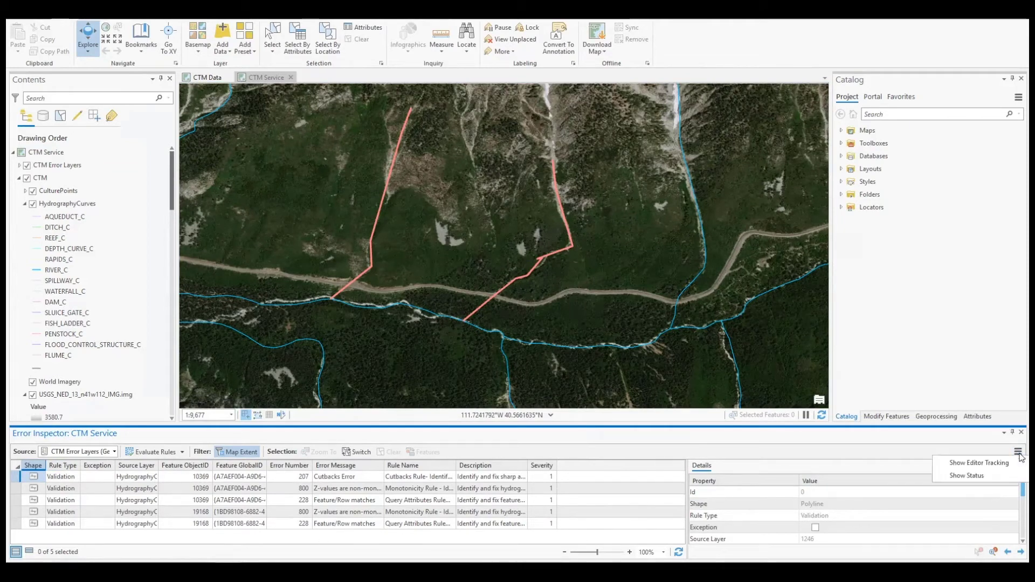
pyautogui.click(966, 476)
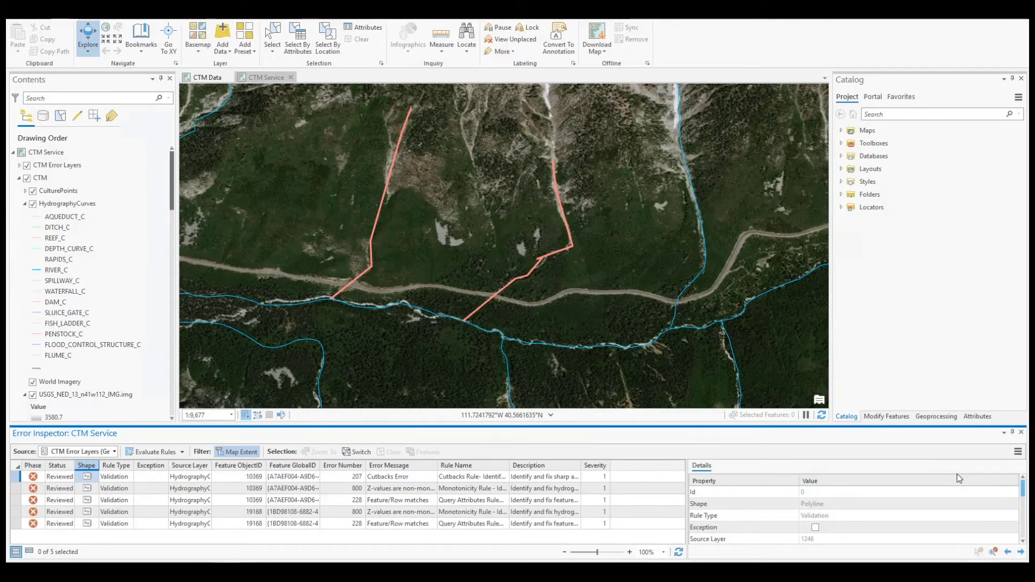
# Step: Flash the first three errors on the map and toggle the Line Errors layer off and on
pyautogui.rightClick(15, 481)
pyautogui.click(48, 394)
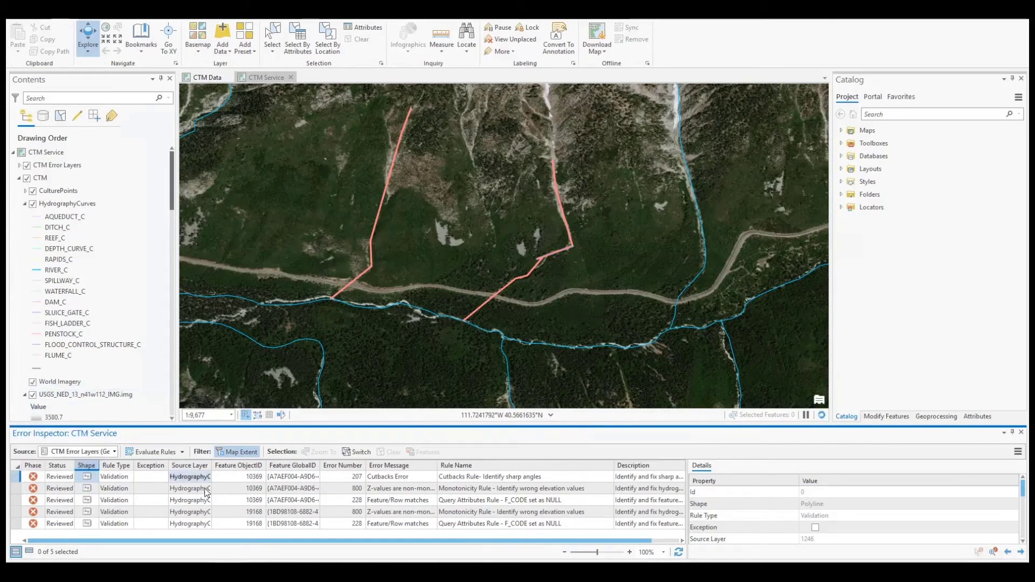
pyautogui.rightClick(22, 490)
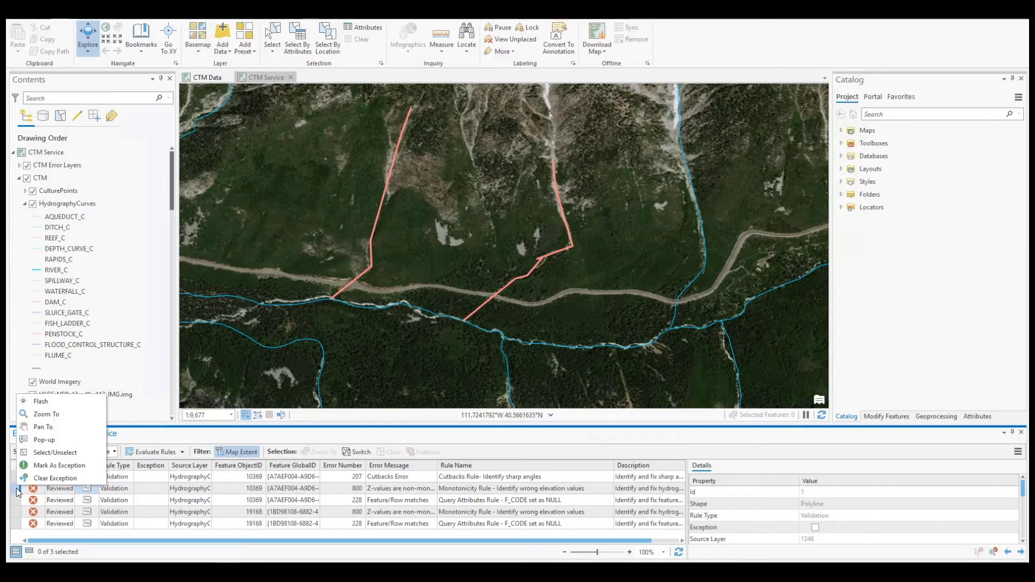
pyautogui.click(61, 403)
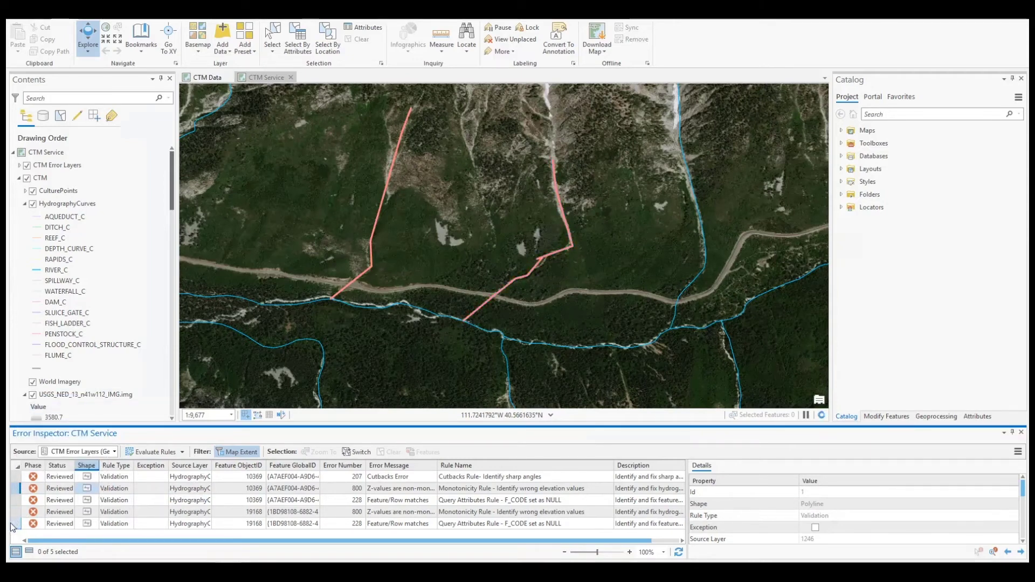
pyautogui.rightClick(21, 500)
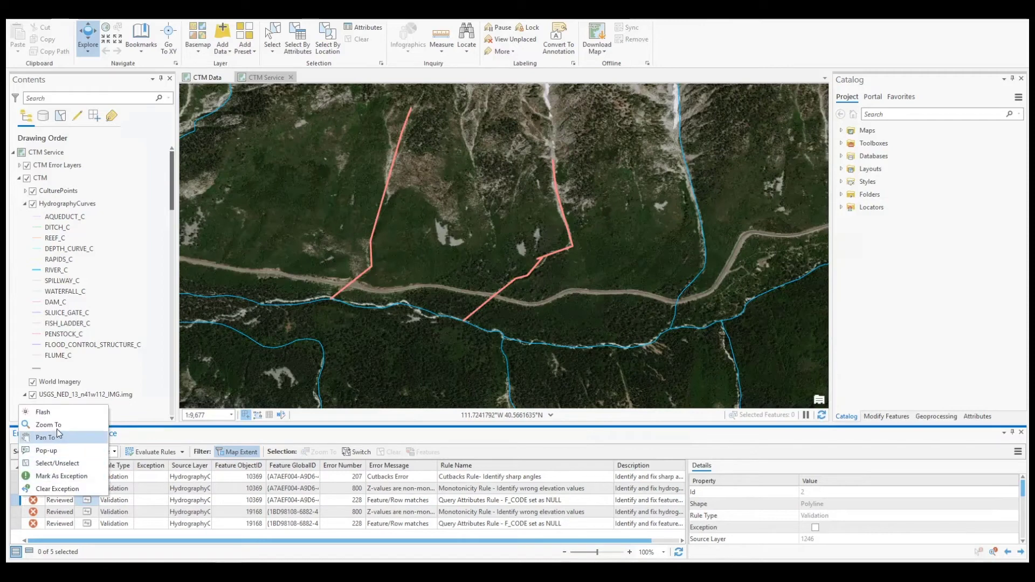
pyautogui.click(43, 412)
pyautogui.click(86, 523)
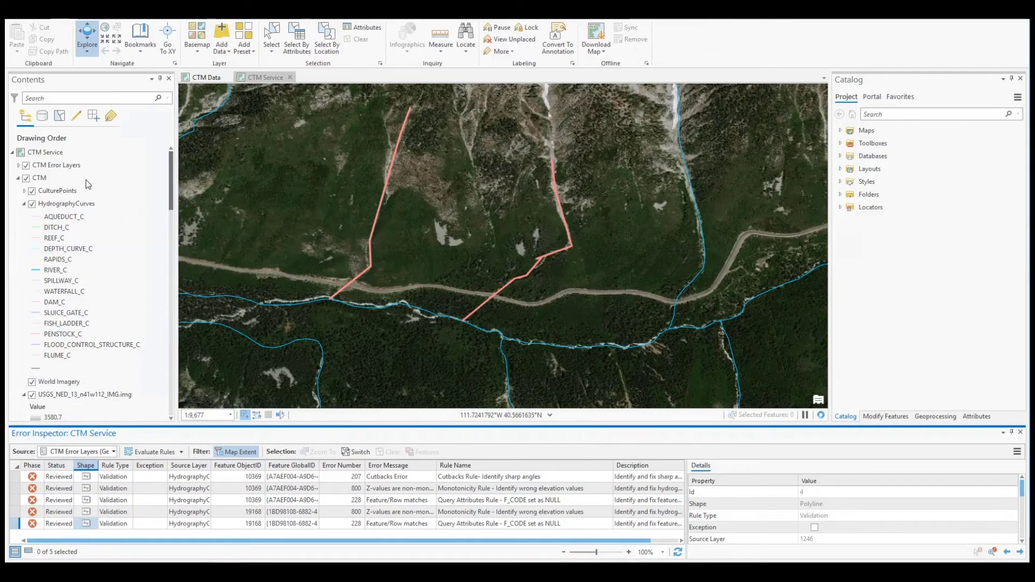
pyautogui.click(18, 165)
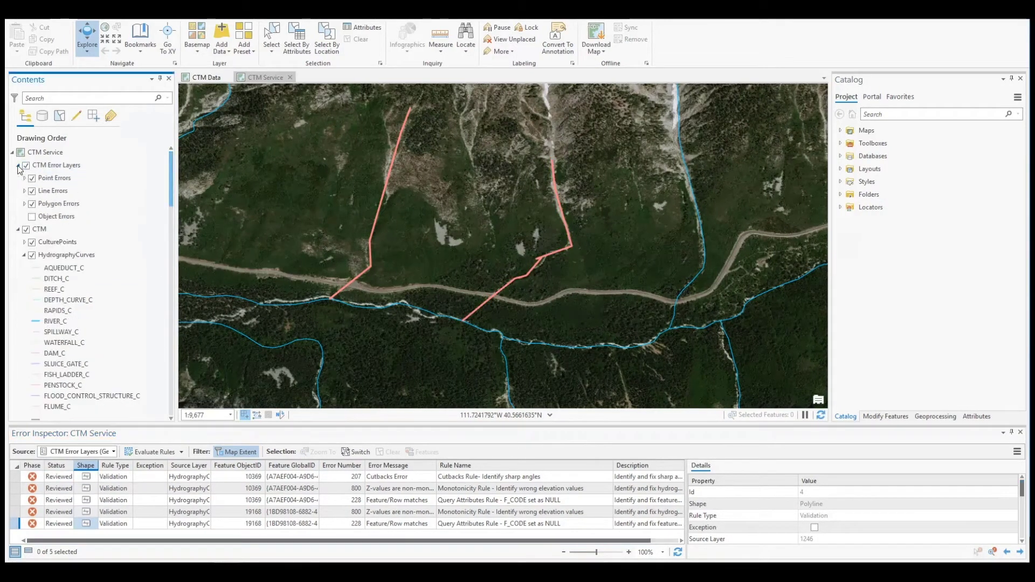
pyautogui.click(31, 192)
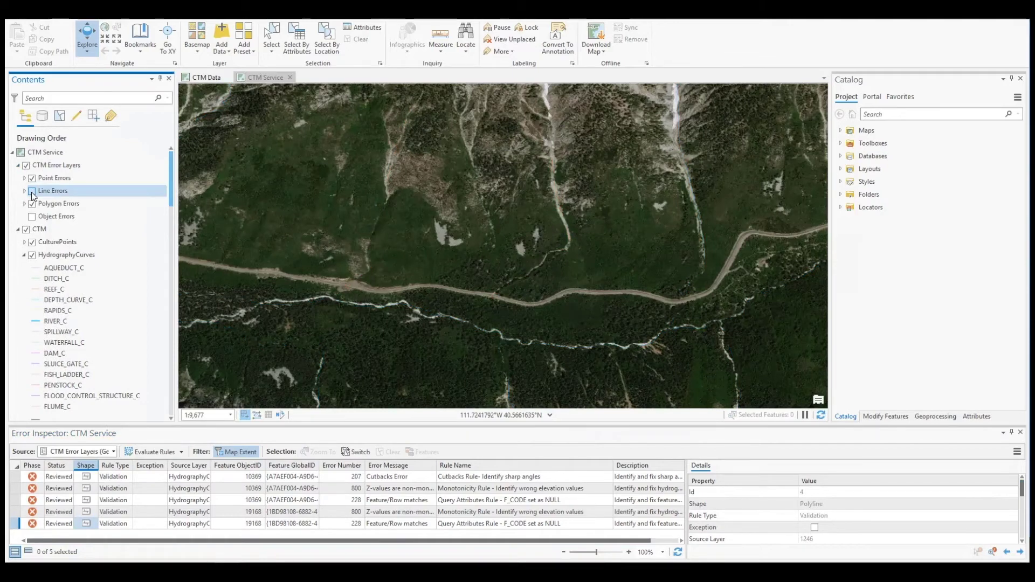
pyautogui.click(31, 192)
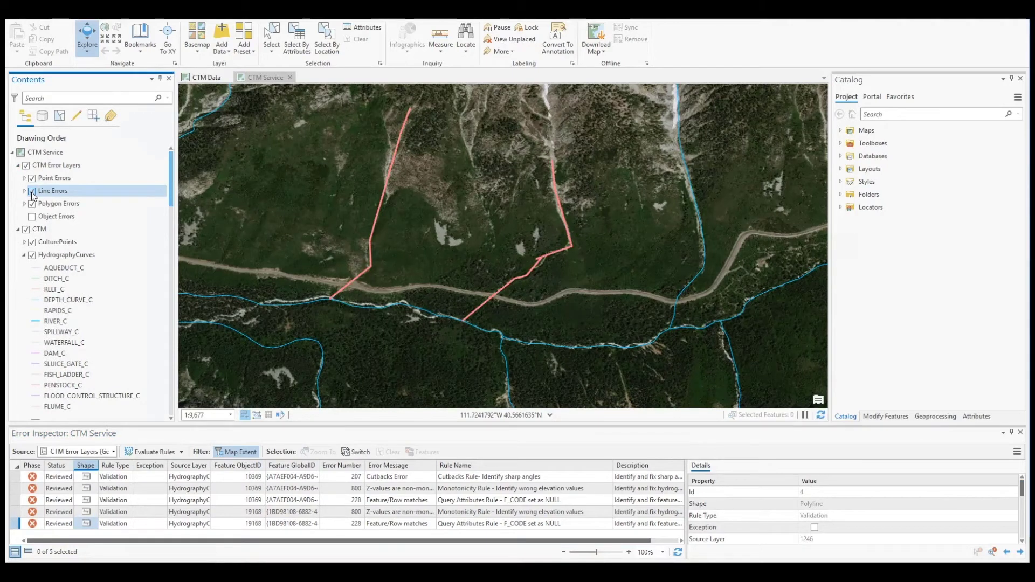
pyautogui.click(31, 192)
pyautogui.click(31, 192)
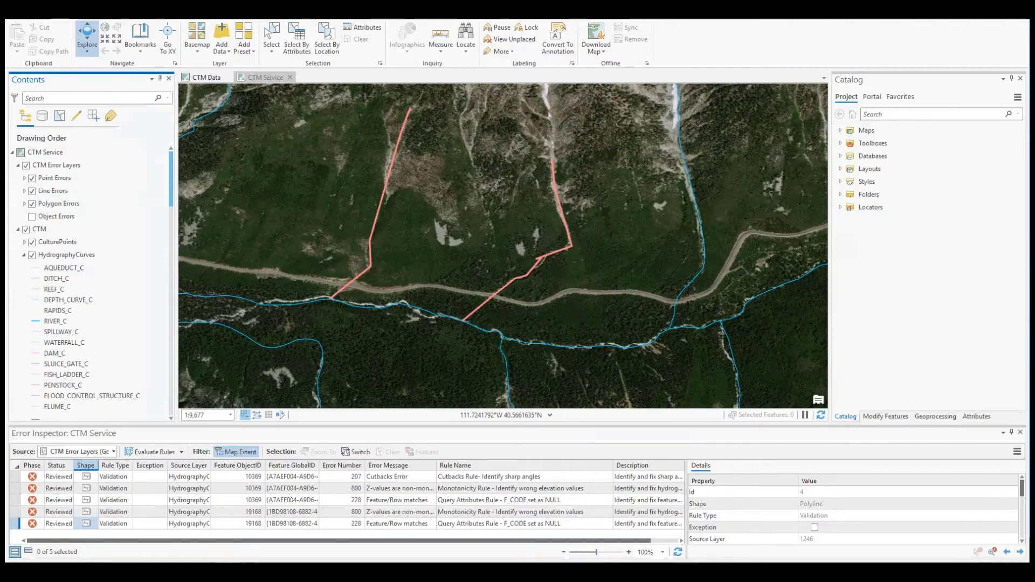
pyautogui.click(41, 559)
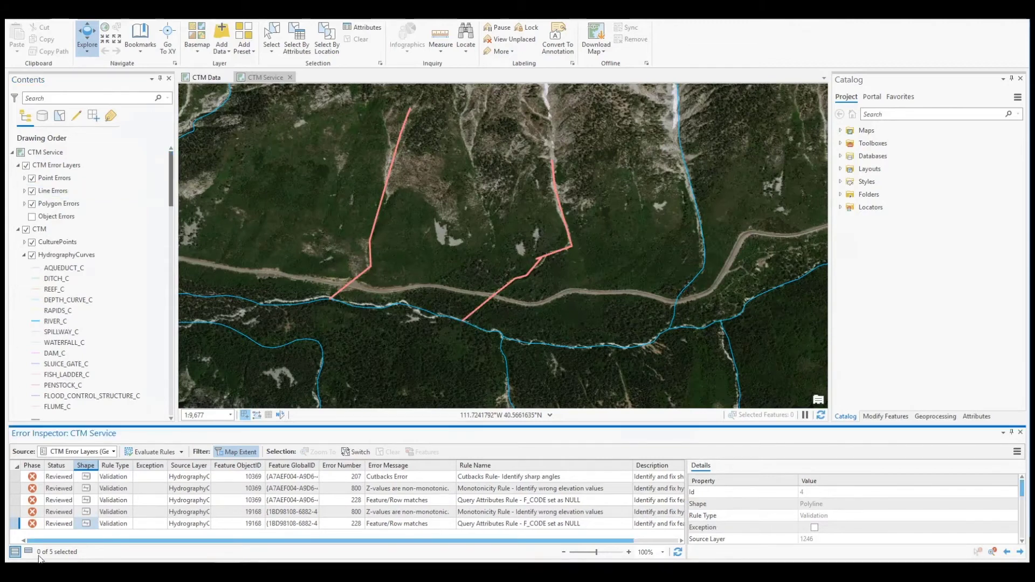
# Step: Zoom to the Cutbacks Error and hide the error layers to see the river
pyautogui.click(16, 477)
pyautogui.rightClick(16, 478)
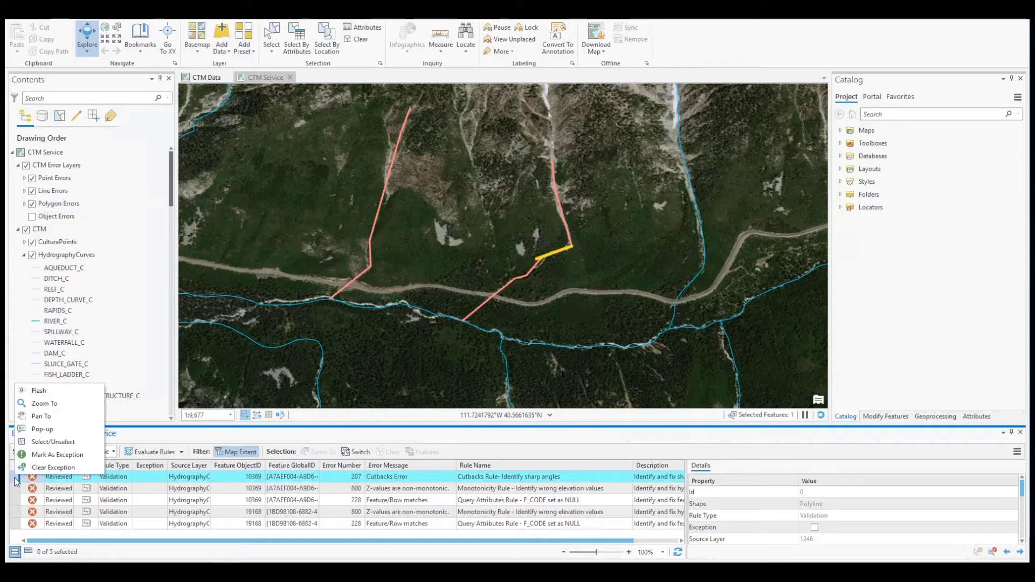
pyautogui.click(63, 406)
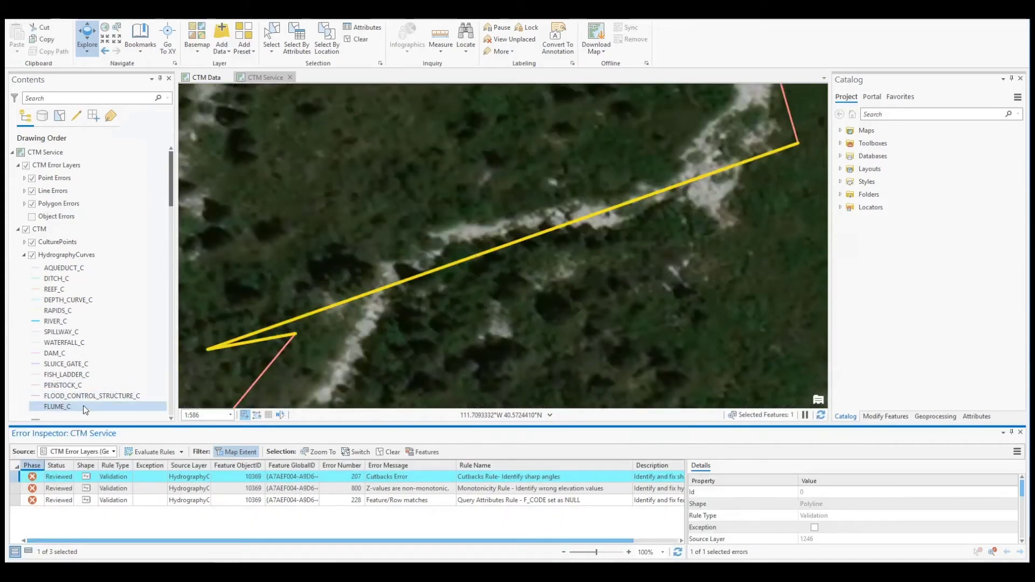
pyautogui.click(26, 166)
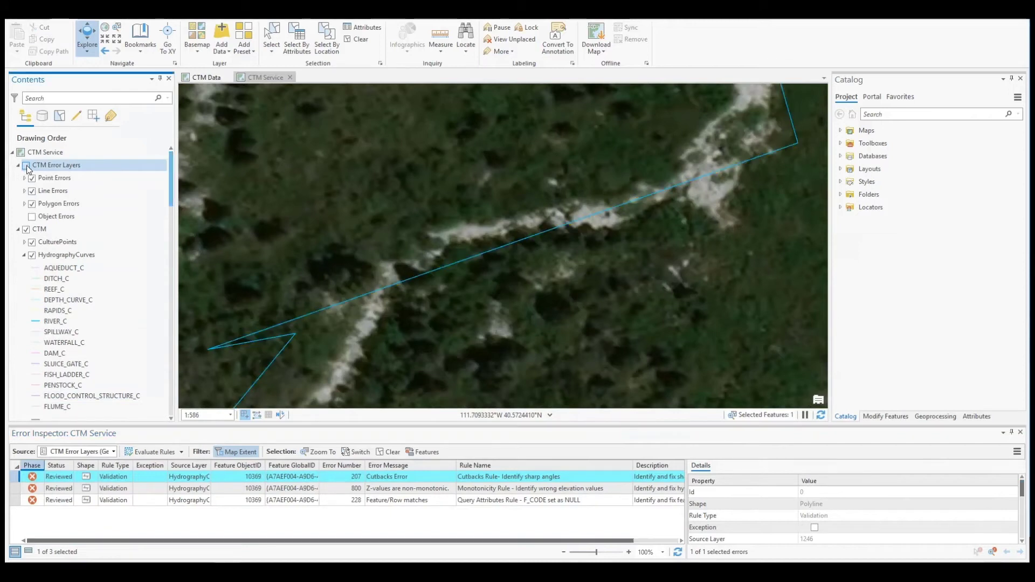
# Step: Drag the RIVER_C line's sharp-angle vertex to a new position and finish the vertex edit
pyautogui.click(196, 19)
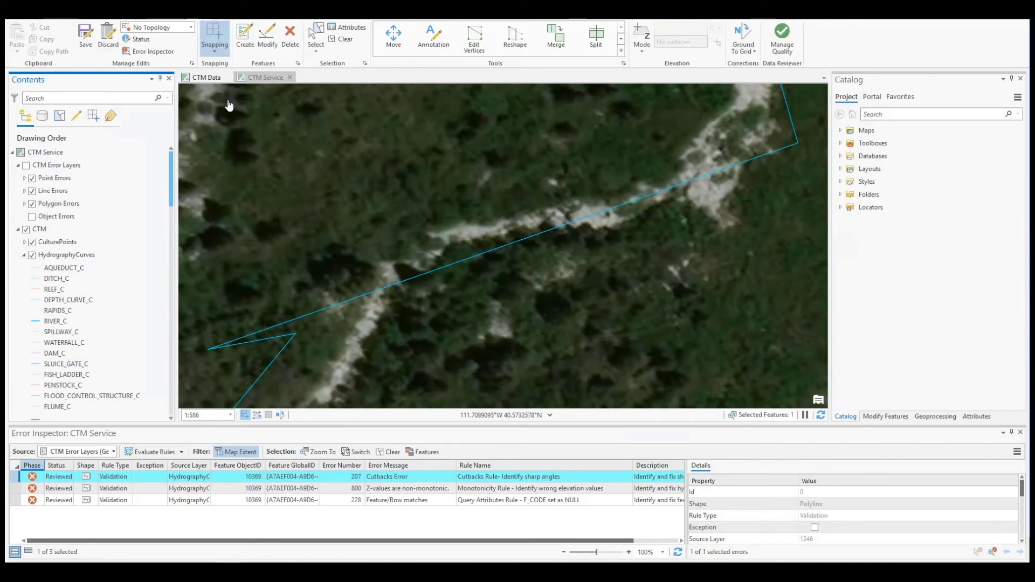
pyautogui.click(483, 45)
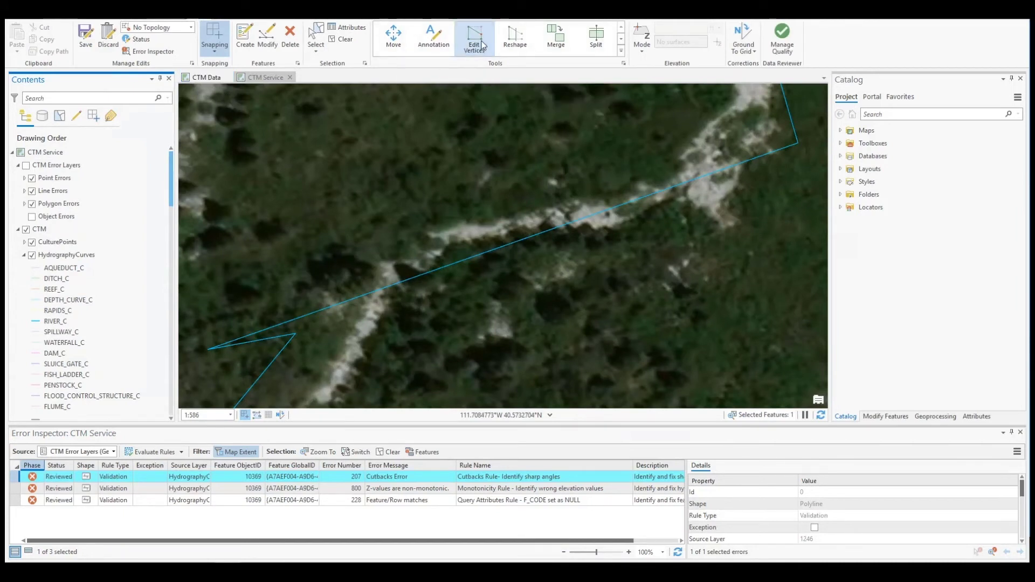
pyautogui.click(345, 305)
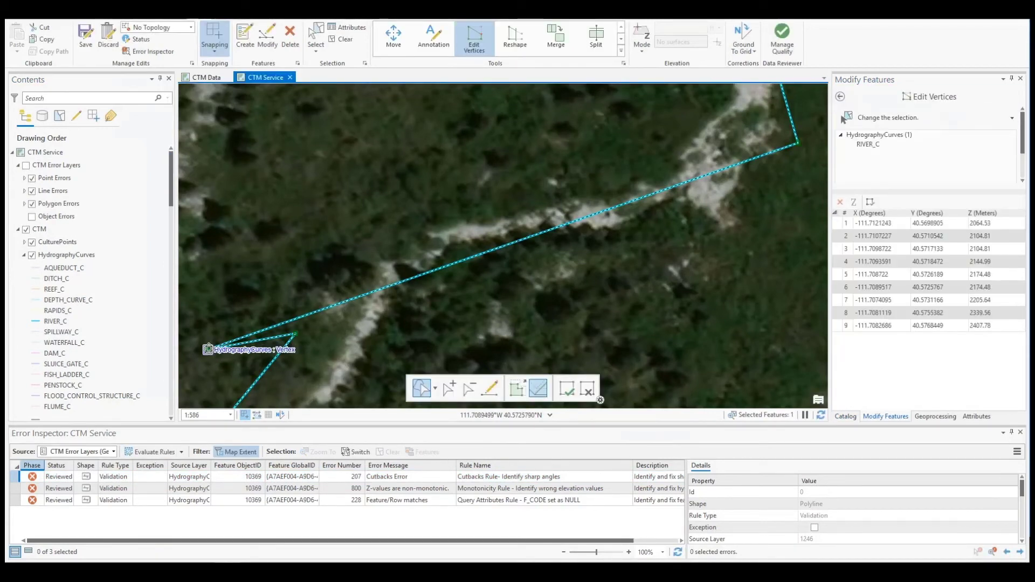
pyautogui.moveTo(207, 348); pyautogui.dragTo(375, 291)
pyautogui.rightClick(375, 291)
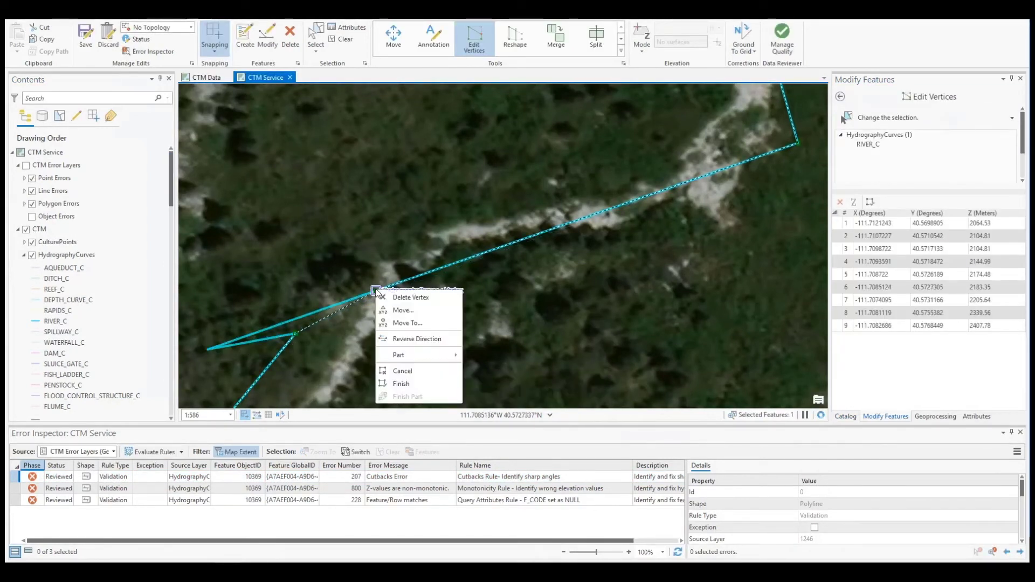
pyautogui.click(401, 383)
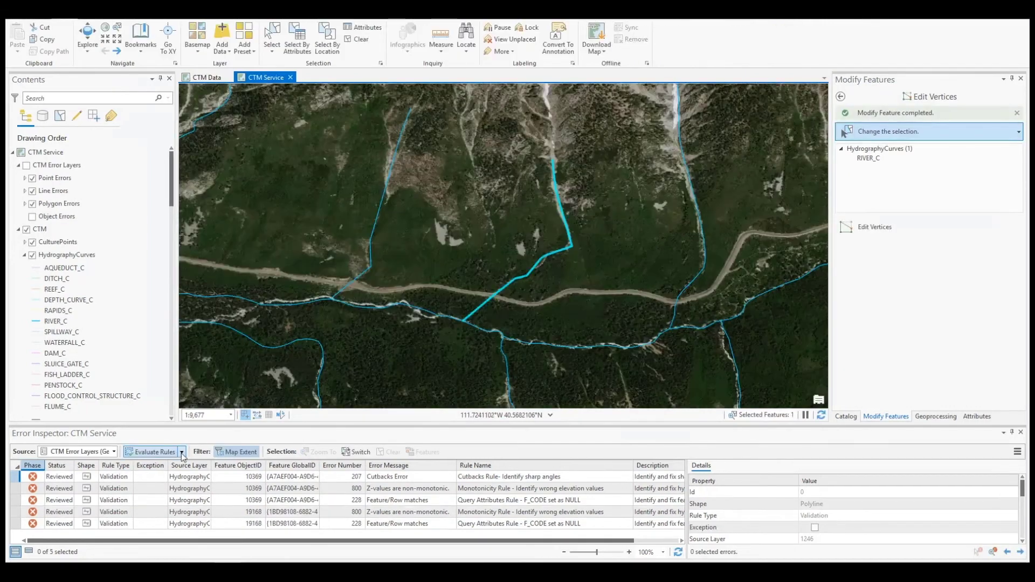
# Step: Re-evaluate the rules with Batch Calculation off, making the feature 10369 cutback error Acceptable
pyautogui.click(183, 452)
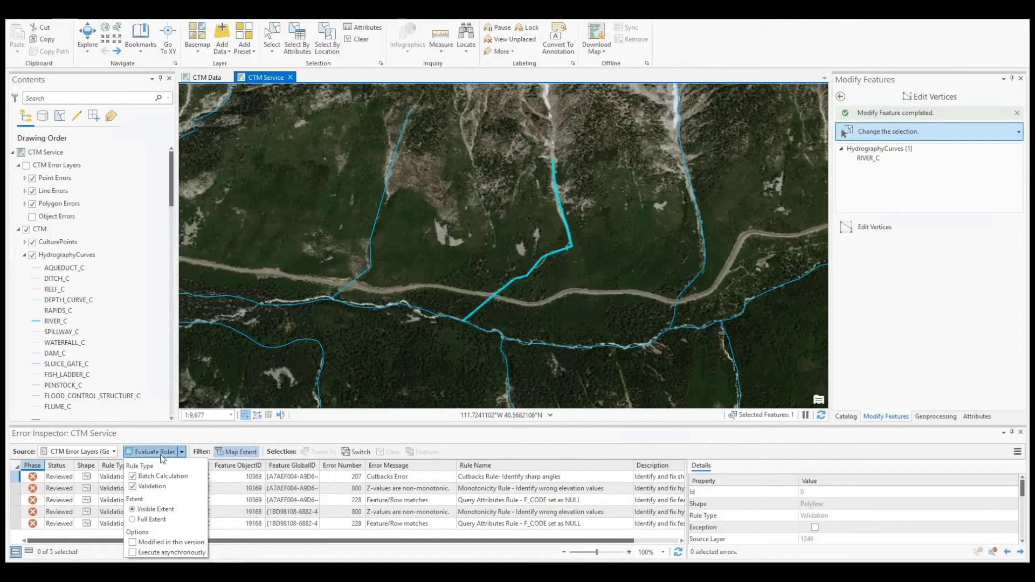
pyautogui.click(150, 479)
pyautogui.click(150, 454)
pyautogui.click(150, 455)
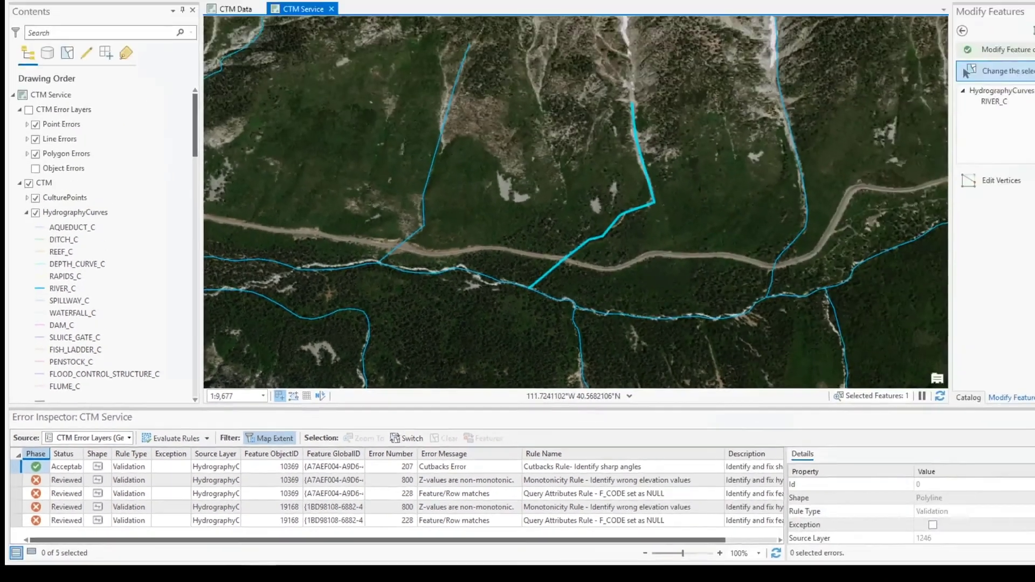
pyautogui.click(67, 477)
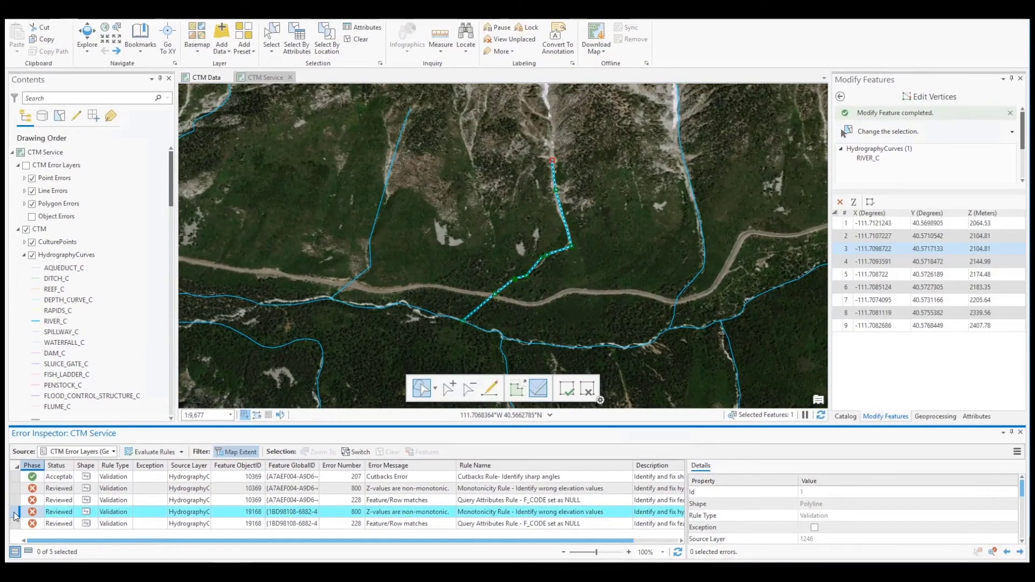
pyautogui.click(384, 267)
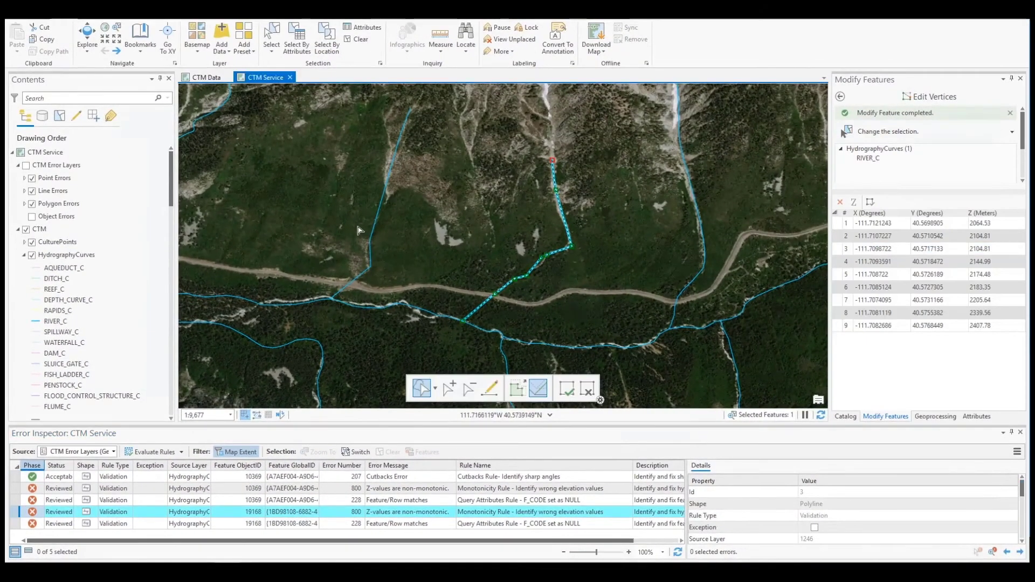
# Step: Inspect the Z values of vertices 3 and 4 on the left river line
pyautogui.press('Escape')
pyautogui.click(360, 198)
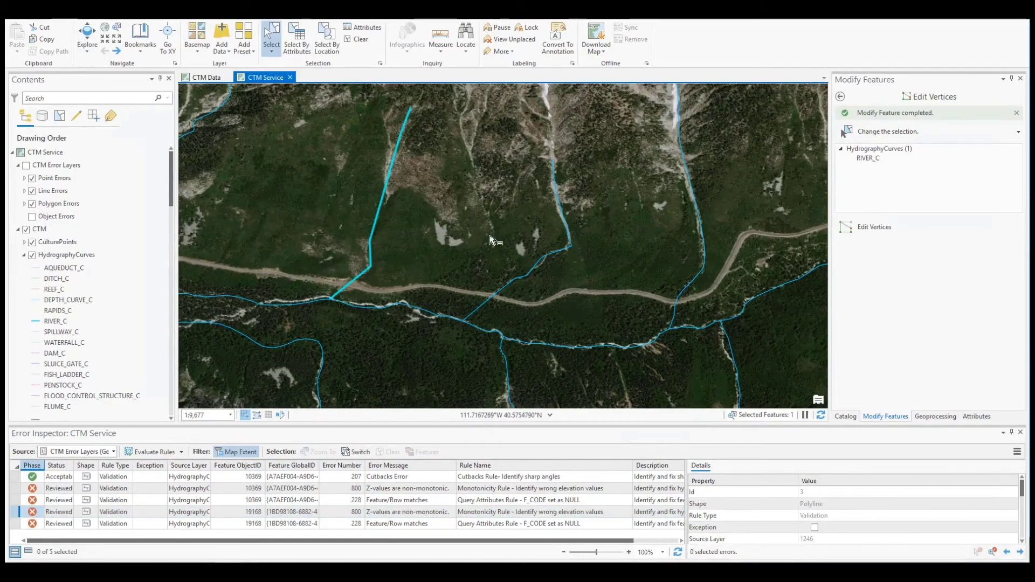
pyautogui.click(868, 224)
pyautogui.click(889, 248)
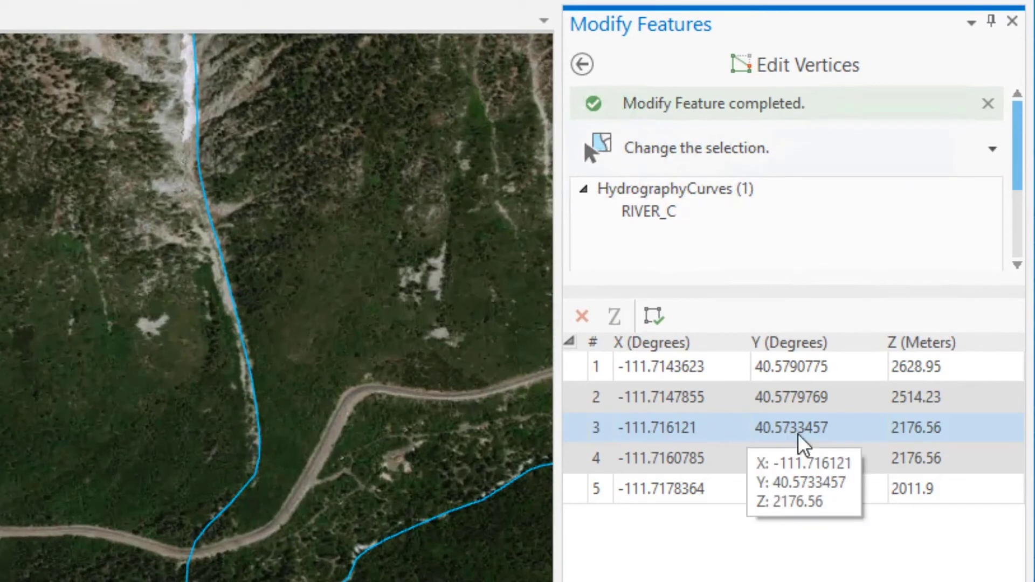
pyautogui.click(915, 431)
pyautogui.doubleClick(931, 458)
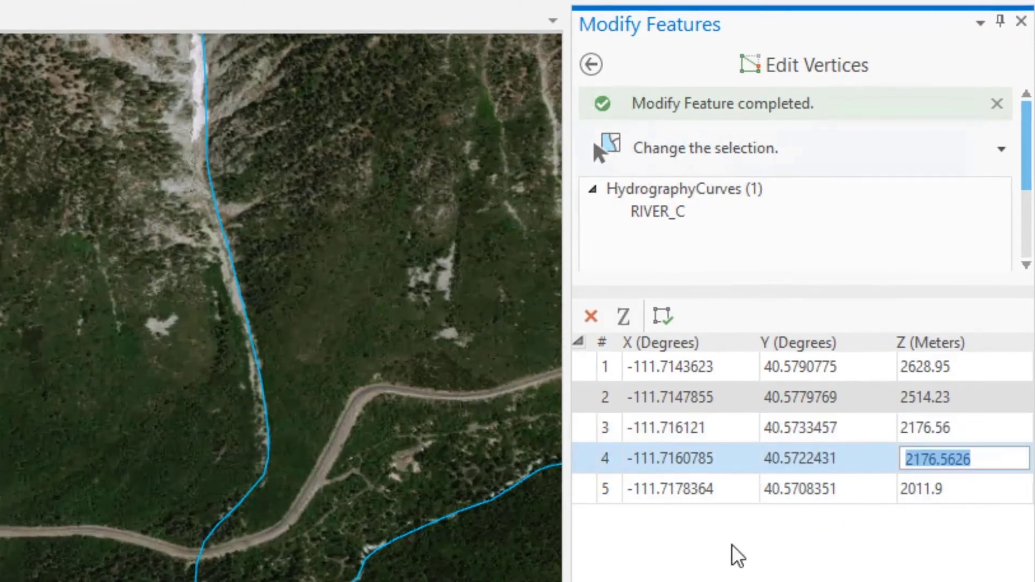
pyautogui.click(728, 555)
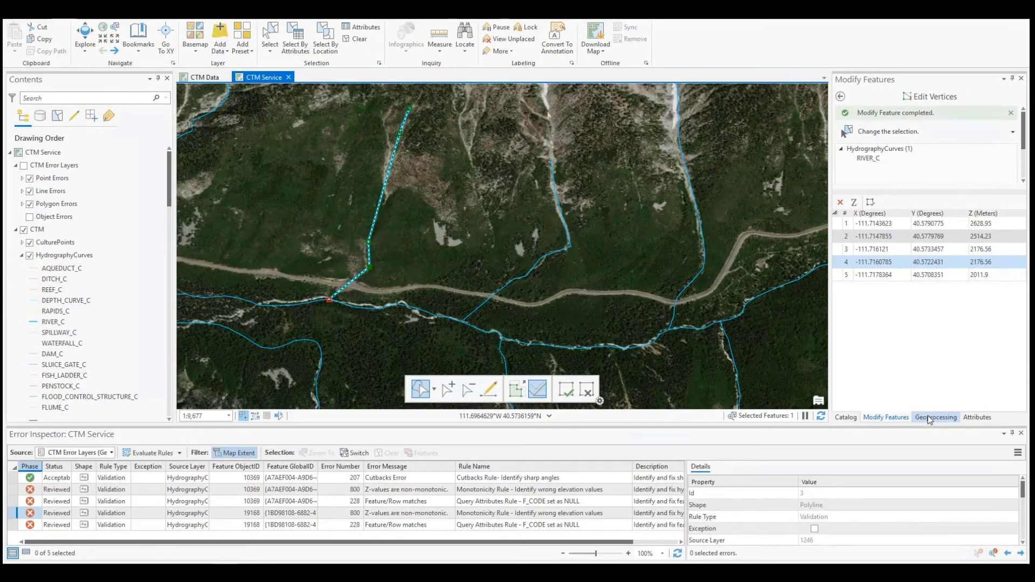
pyautogui.click(929, 419)
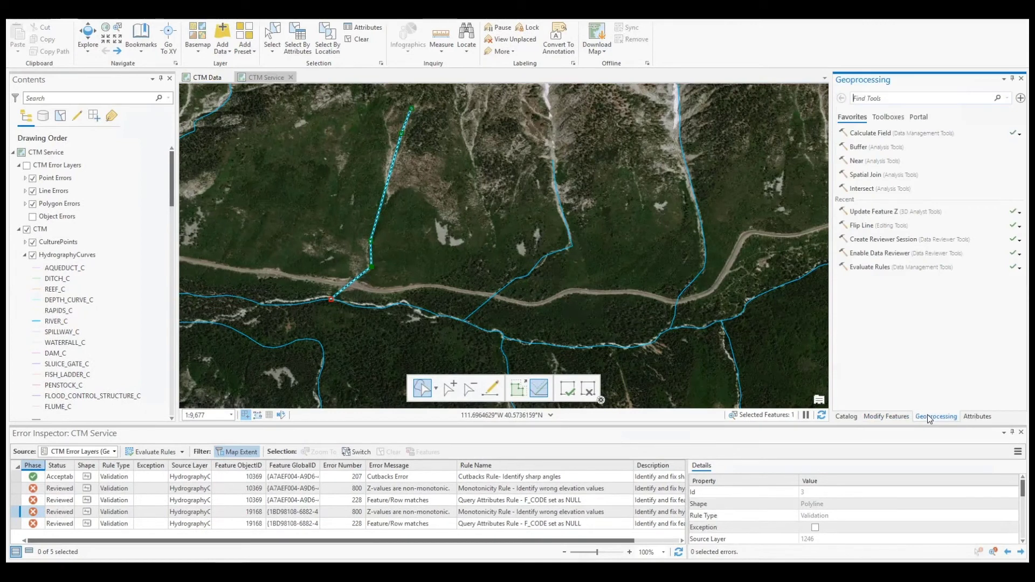
# Step: Run Update Feature Z on HydrographyCurves with USGS_NED_13_n41w112_IMG.img as surface, then re-evaluate the rules
pyautogui.click(879, 212)
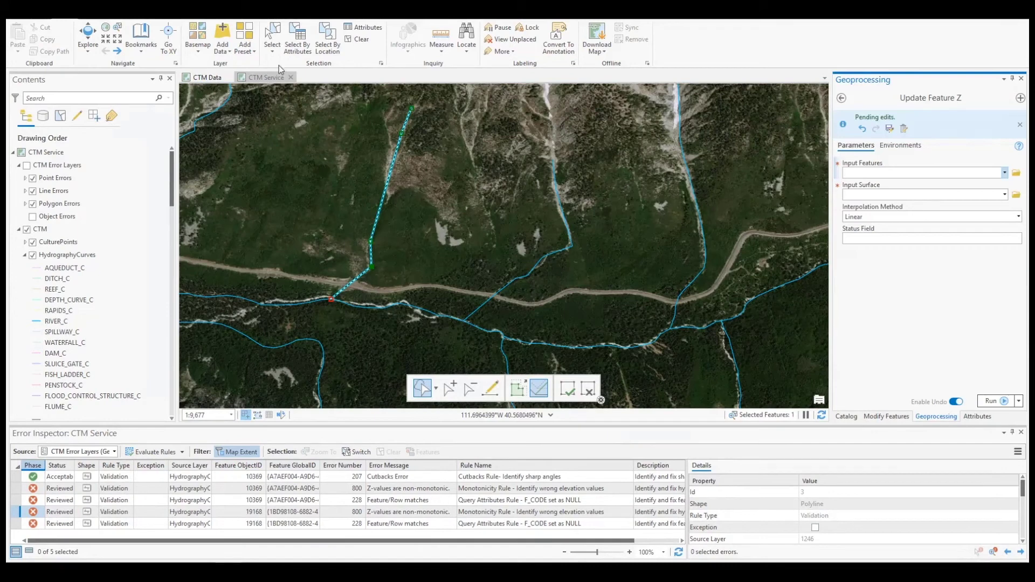
pyautogui.click(274, 39)
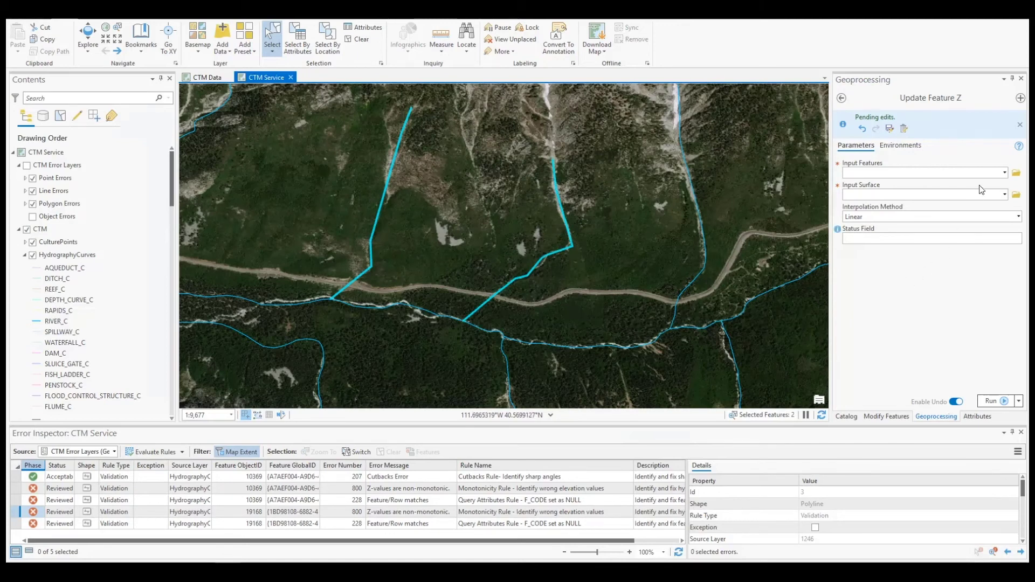
pyautogui.click(1005, 173)
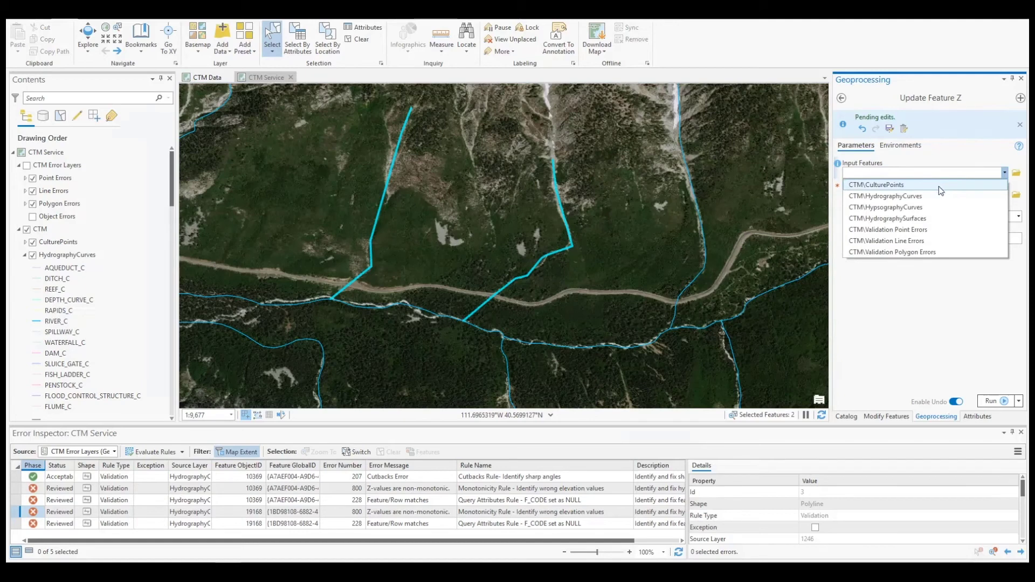
pyautogui.click(927, 200)
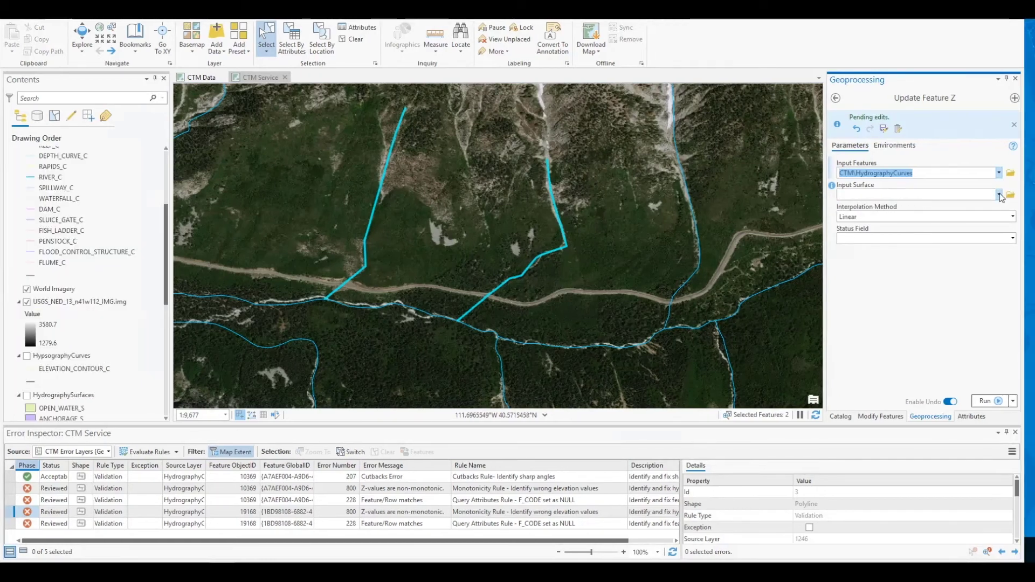
pyautogui.click(1005, 195)
pyautogui.click(970, 206)
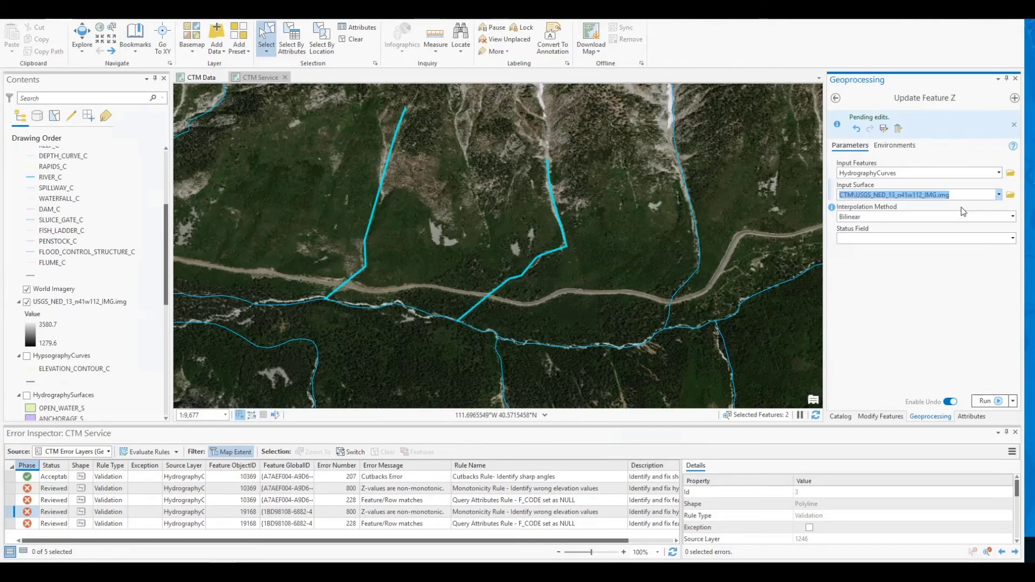
pyautogui.click(944, 237)
pyautogui.click(983, 401)
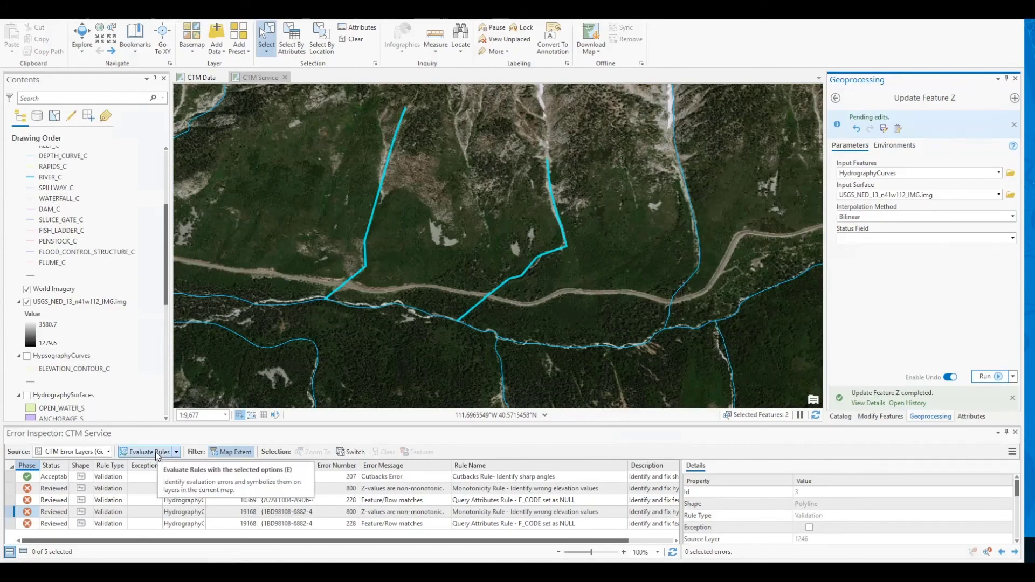
pyautogui.click(155, 451)
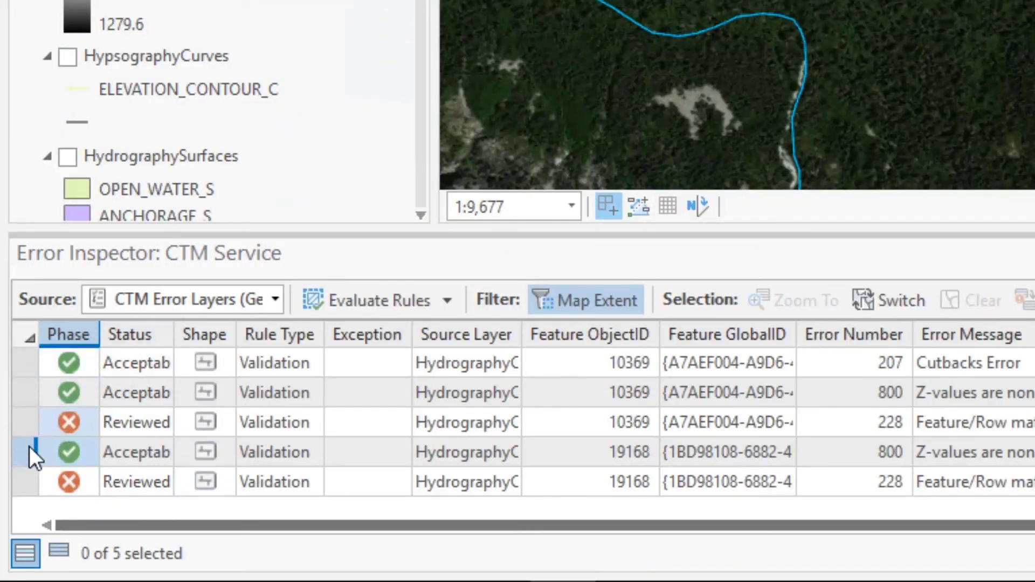
# Step: From the null F_CODE error, set river feature 10369's Feature Code to River
pyautogui.click(27, 422)
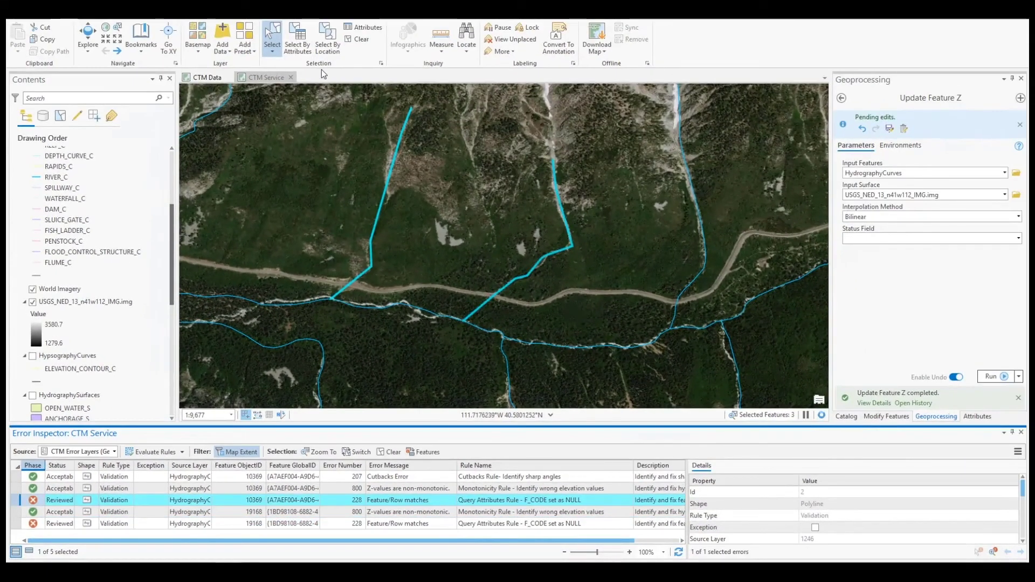
pyautogui.click(365, 25)
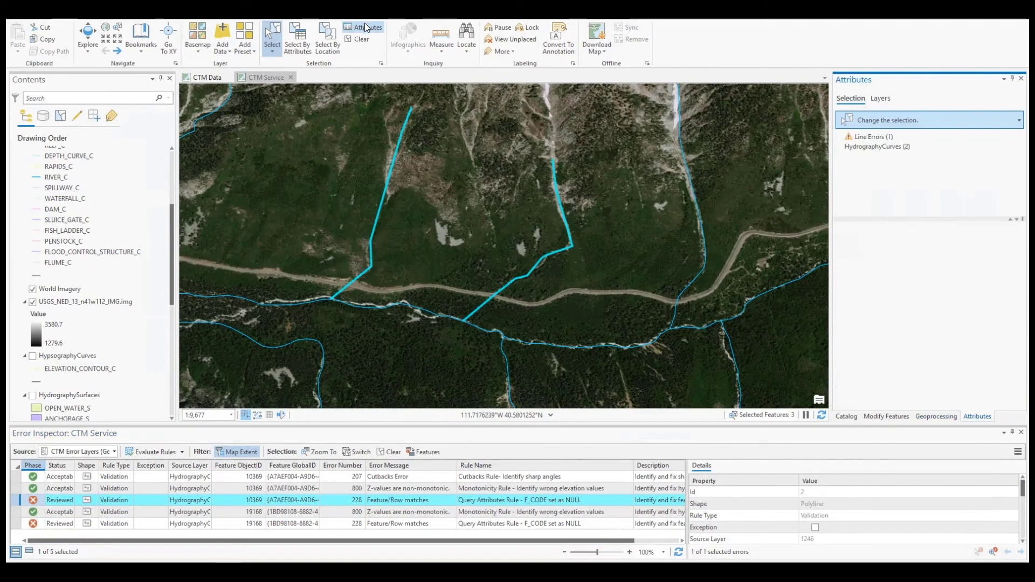
pyautogui.click(874, 167)
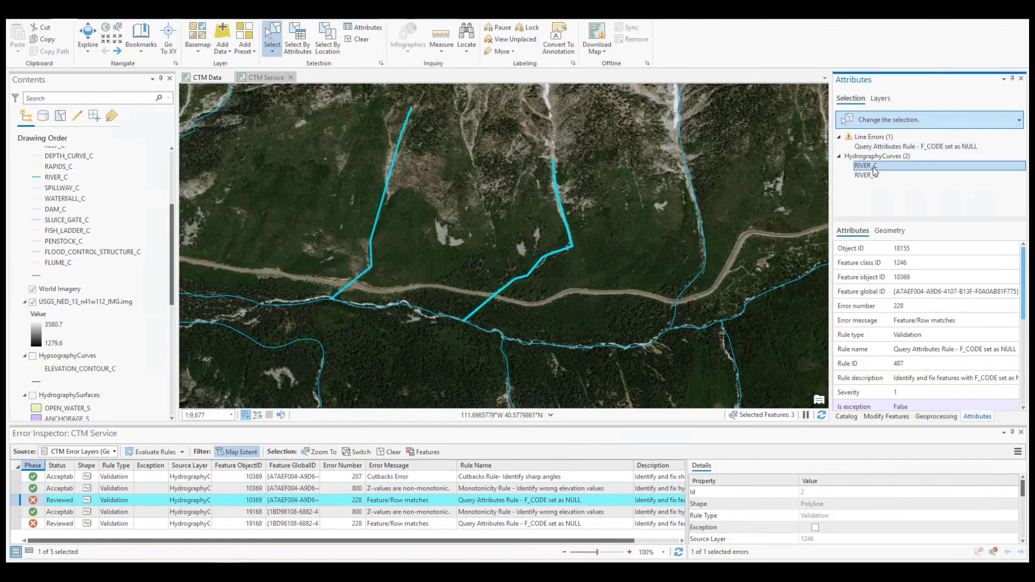
pyautogui.click(857, 280)
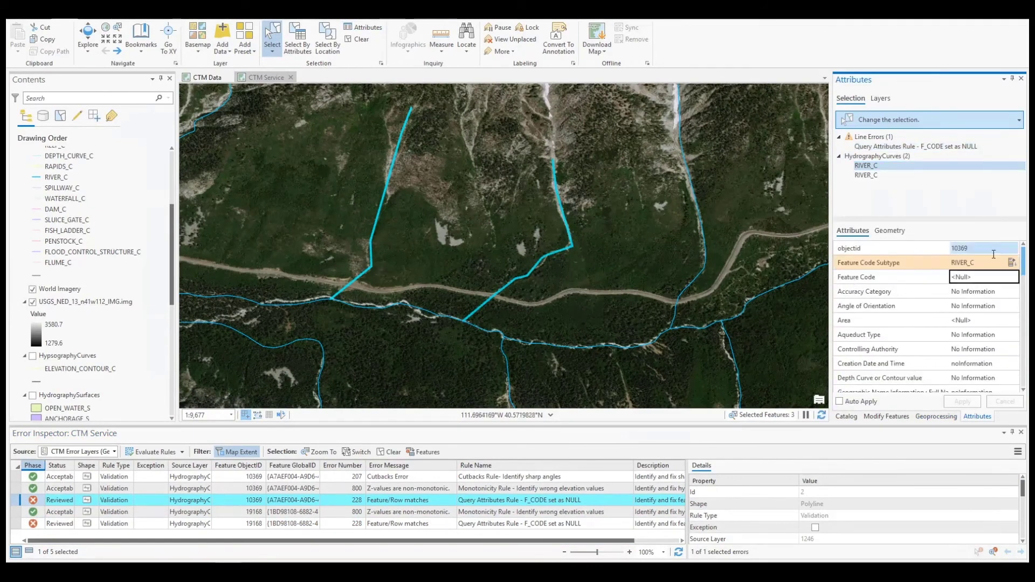
pyautogui.click(1014, 277)
pyautogui.click(950, 298)
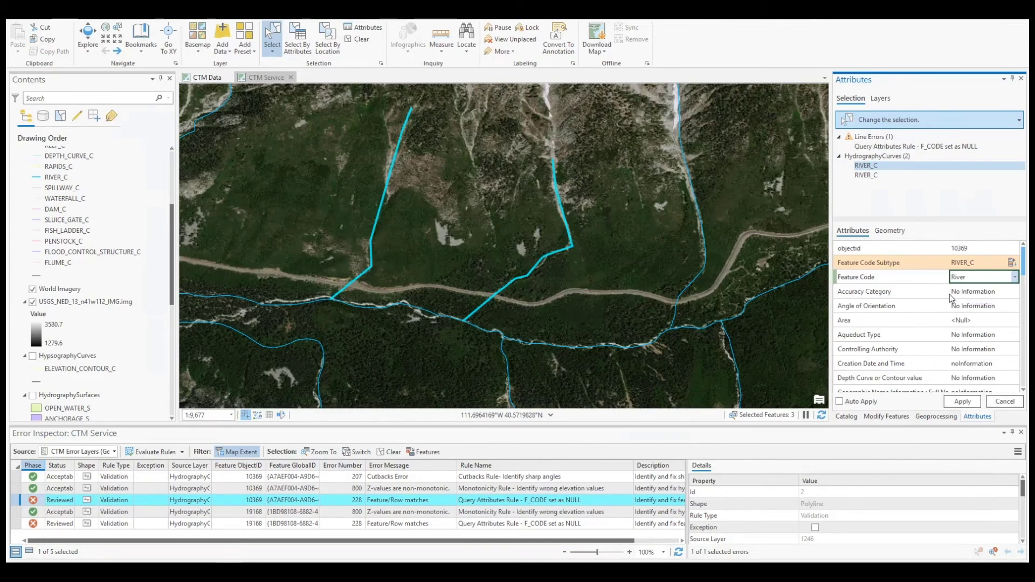
pyautogui.click(962, 402)
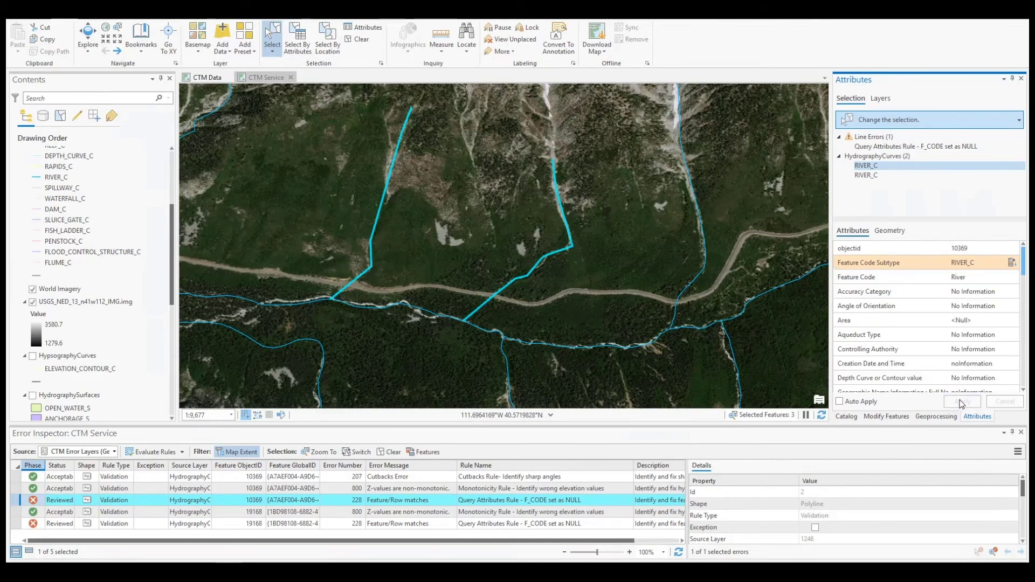
# Step: Set feature 19168's Feature Code to River, then re-evaluate the validation rules
pyautogui.click(853, 176)
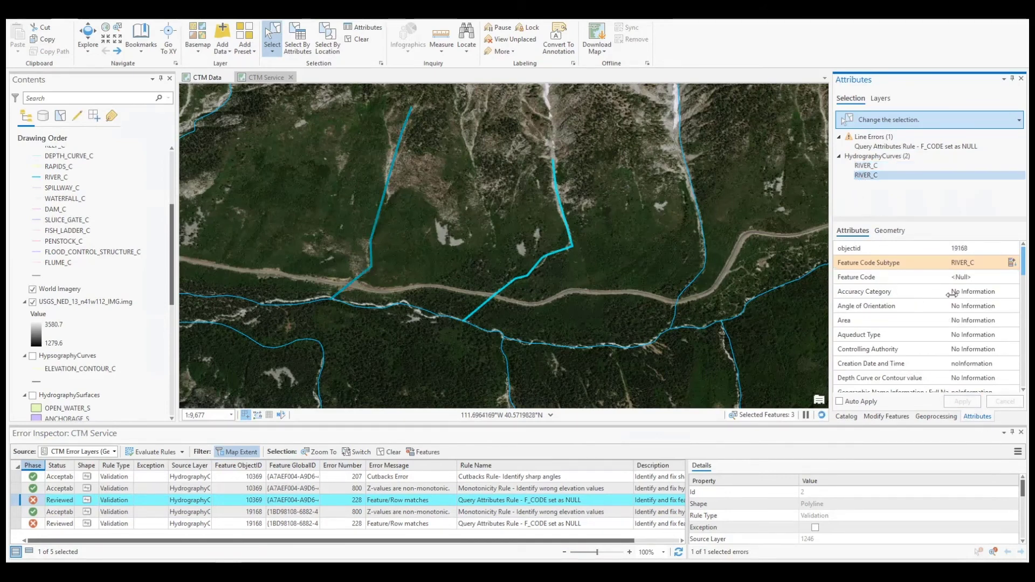
pyautogui.click(989, 277)
pyautogui.click(972, 299)
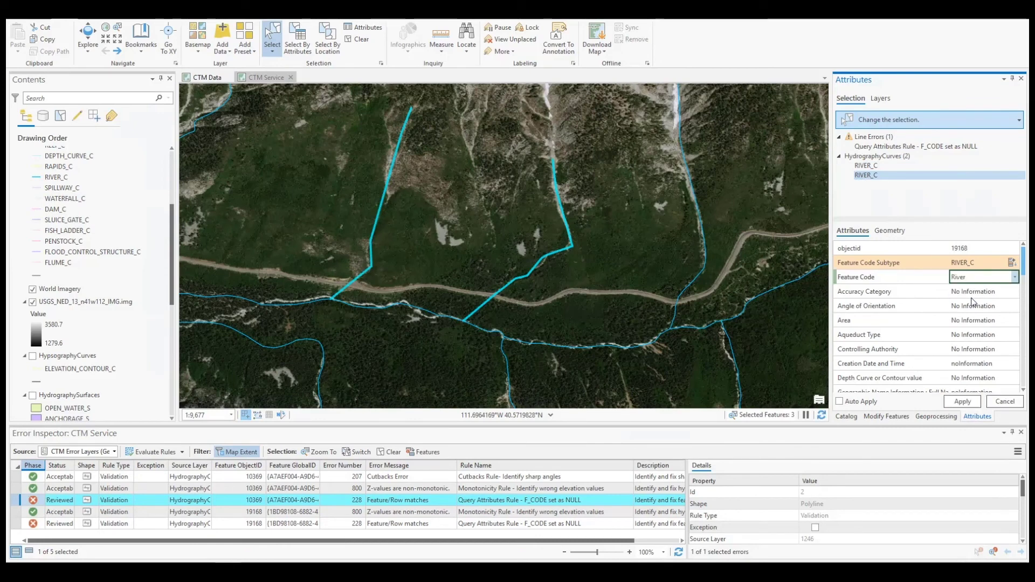
pyautogui.click(962, 402)
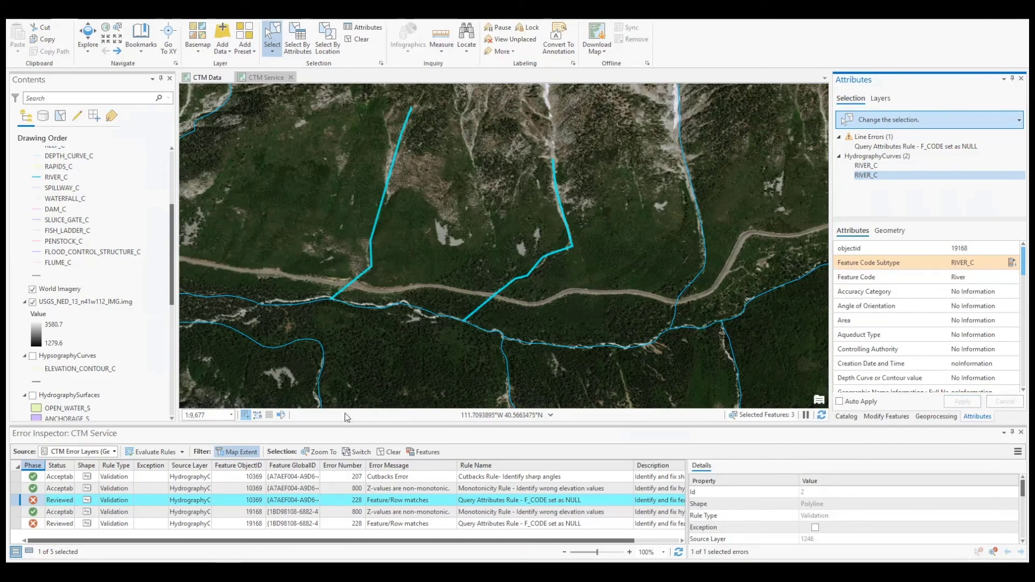
pyautogui.click(162, 454)
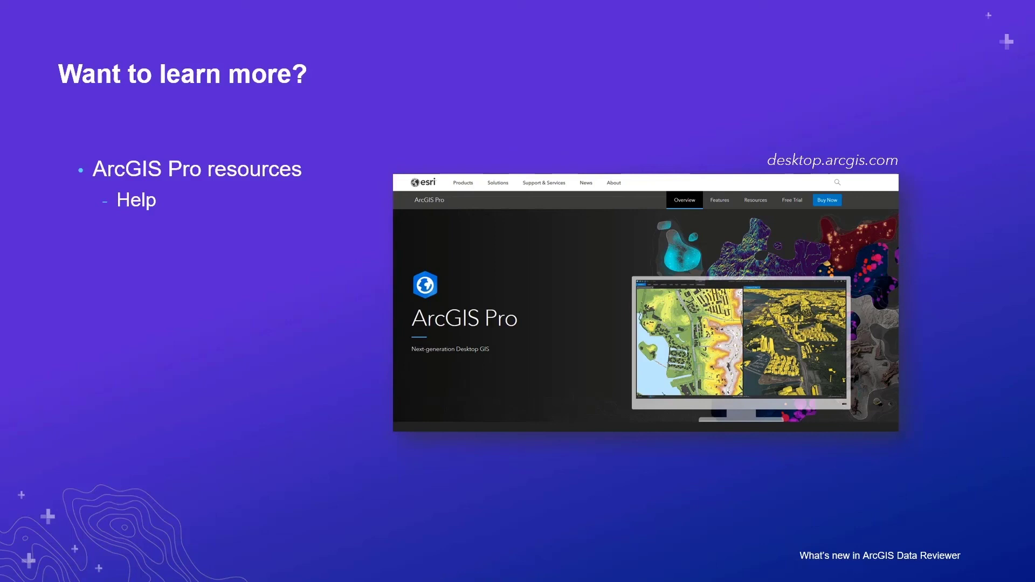
# Step: Reveal the Tutorials and GeoNet Community bullets on the 'Want to learn more?' slide
pyautogui.press('Right')
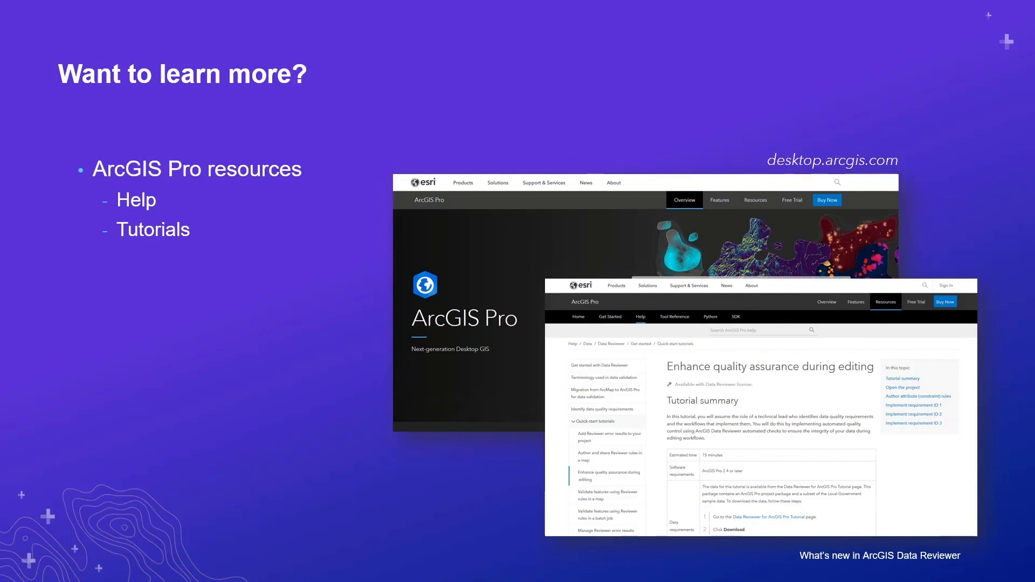
pyautogui.press('Right')
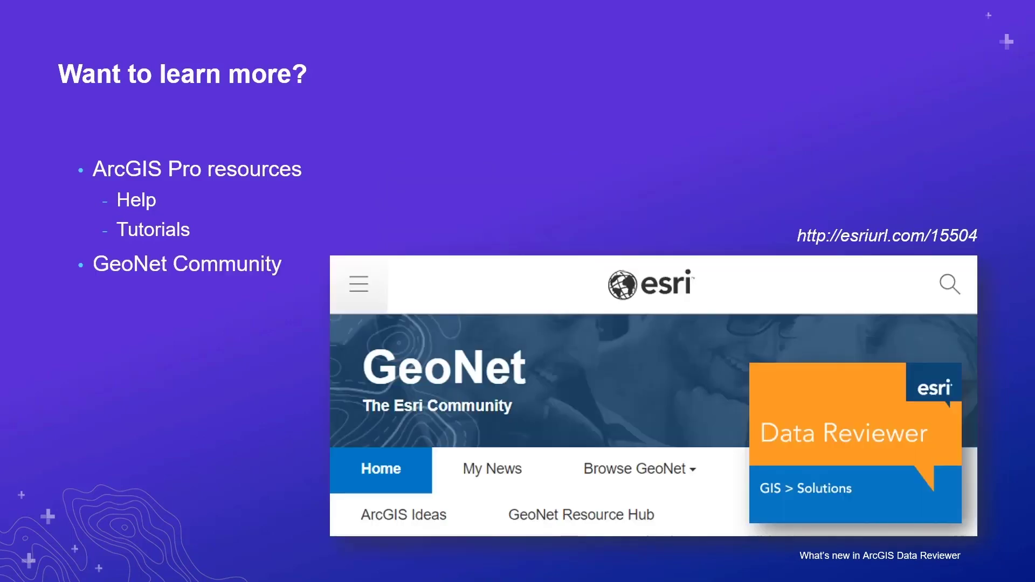